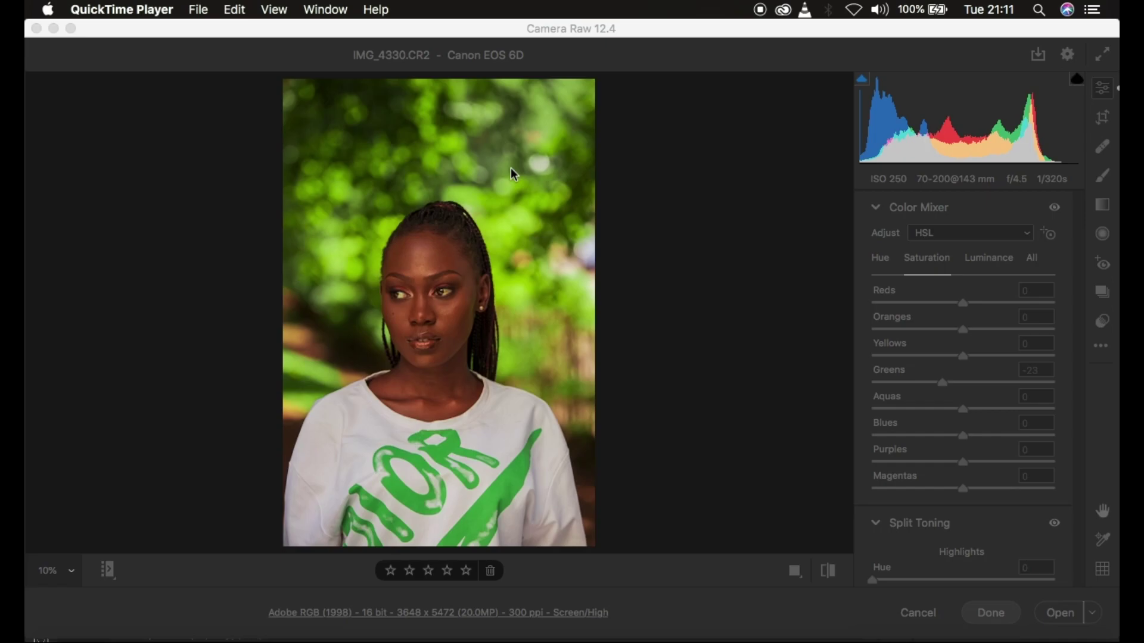
- Open the workflow preferences and keep the color space at Adobe RGB (1998) and the depth at 16 Bits/Channel
click(561, 31)
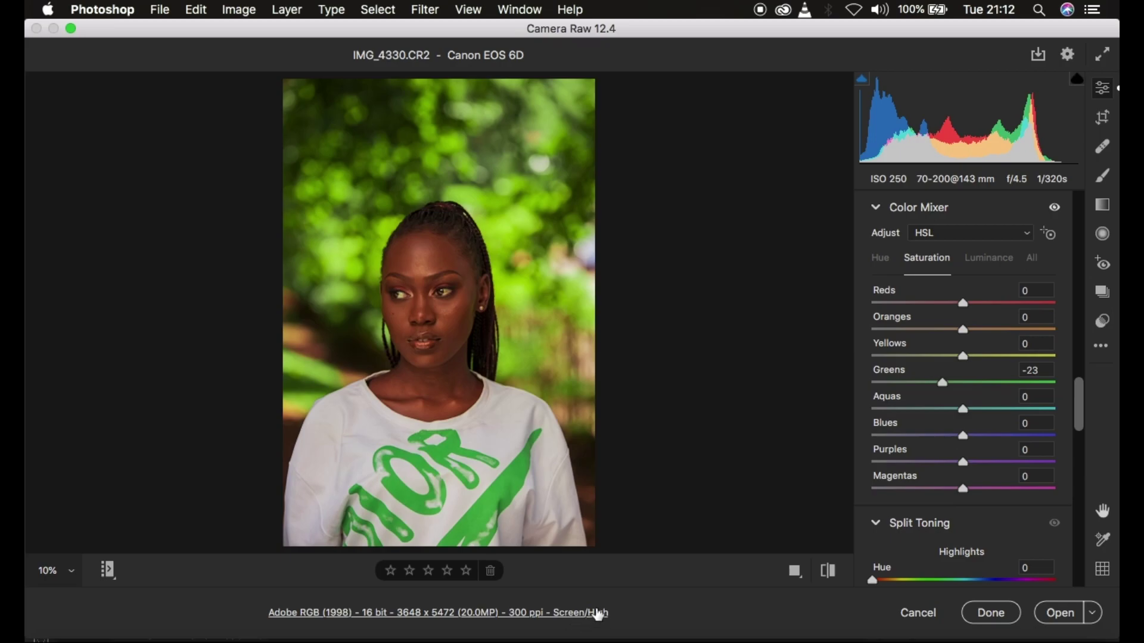
click(518, 613)
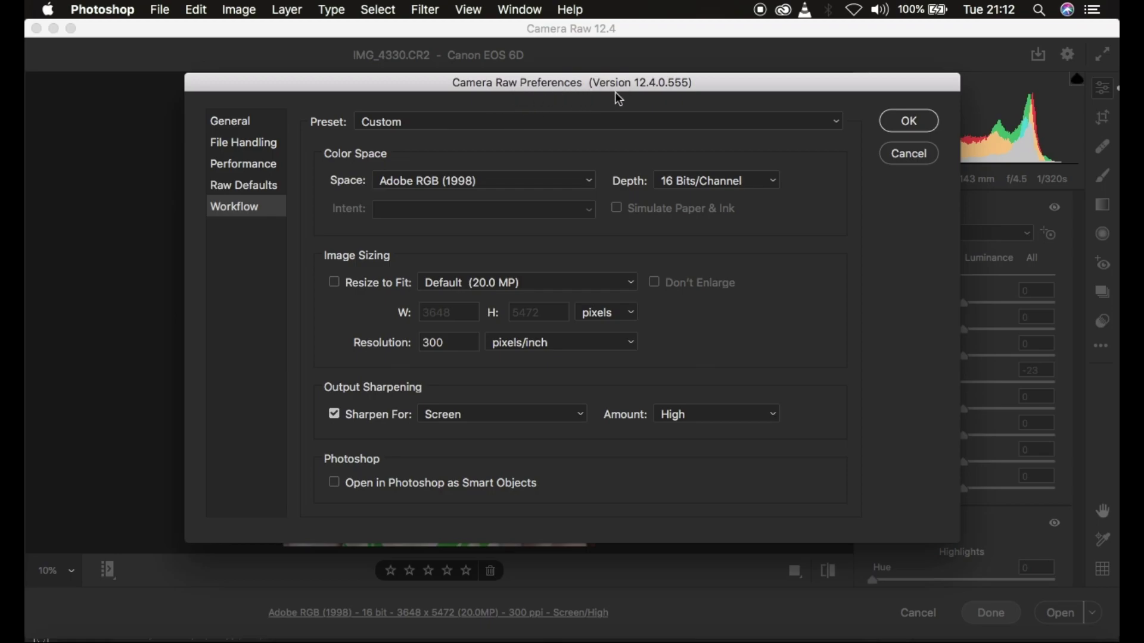
click(444, 181)
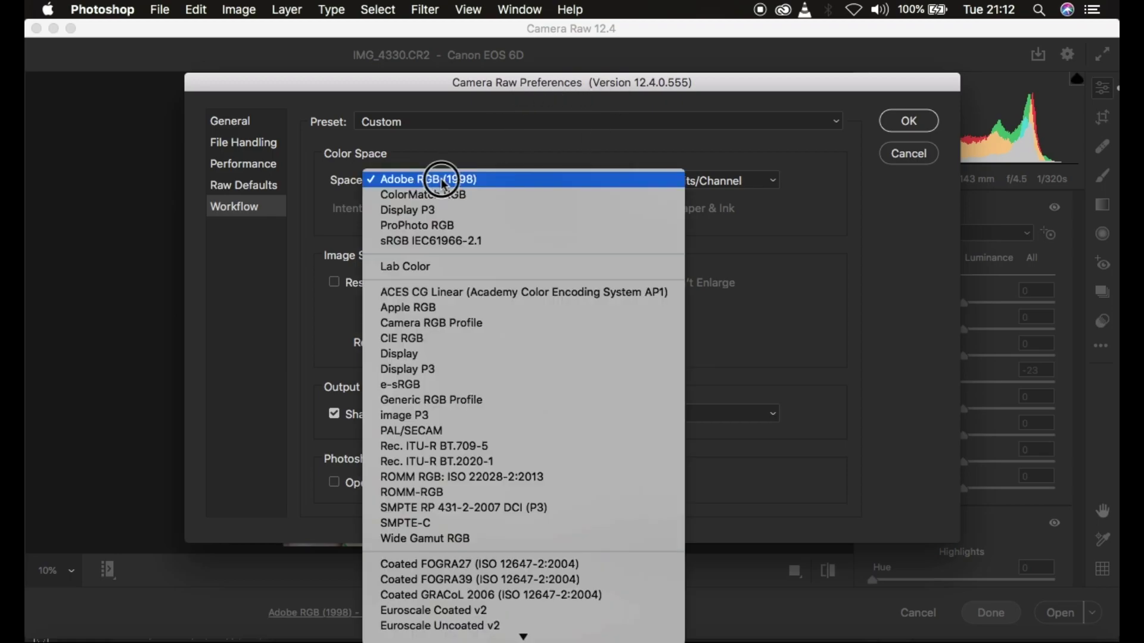
click(442, 178)
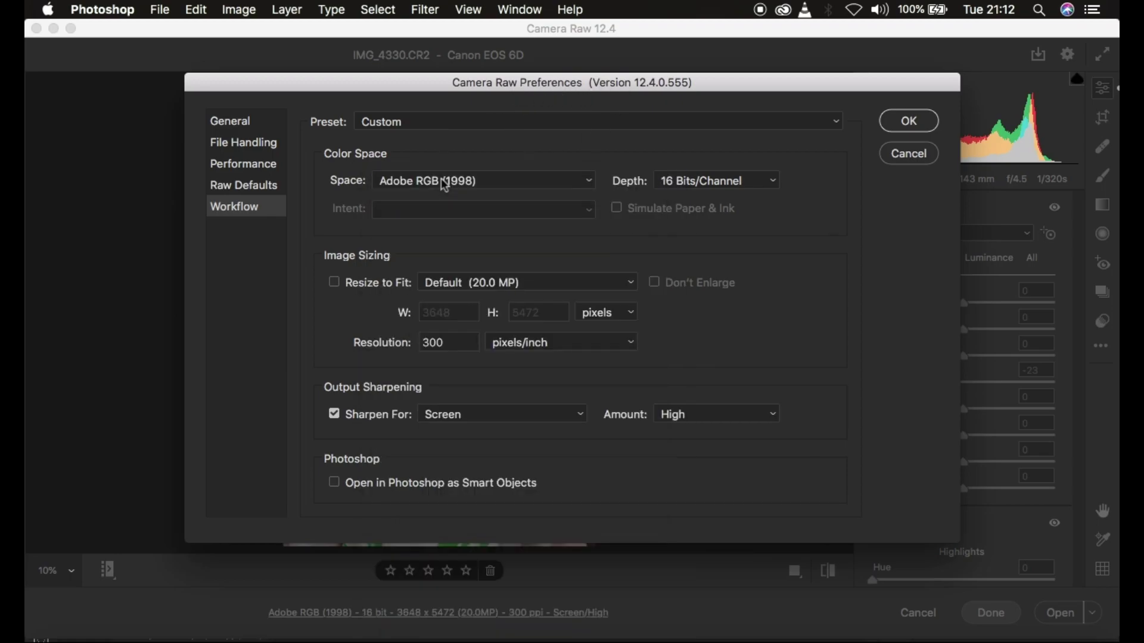
click(686, 186)
click(685, 179)
- Keep output sharpening for Screen with the amount at High, and accept the workflow preferences
click(453, 417)
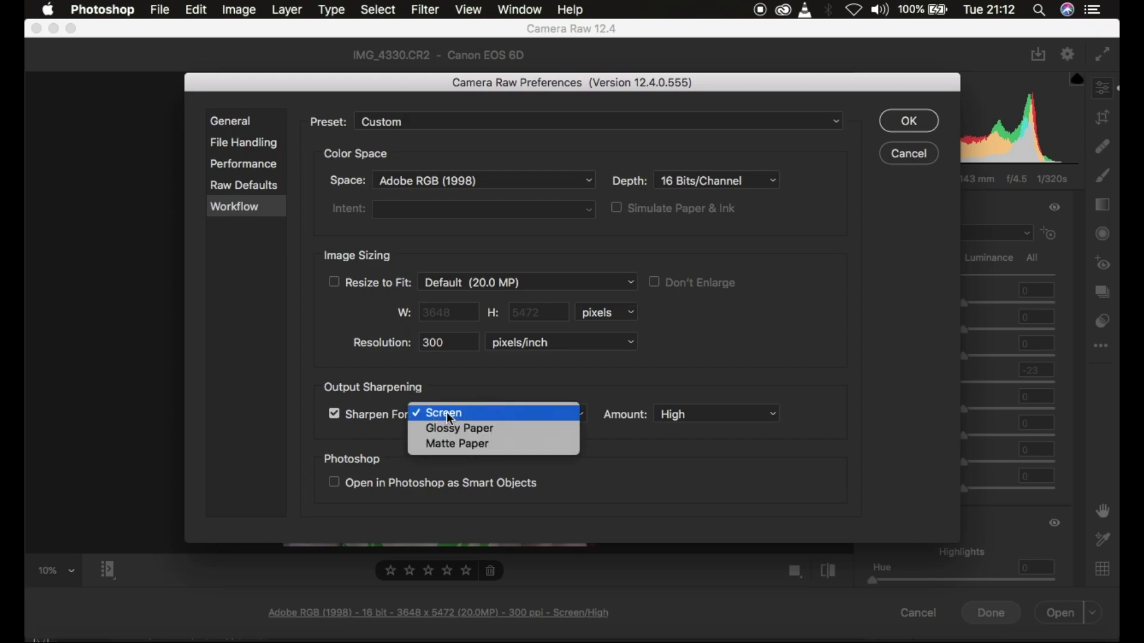
click(448, 412)
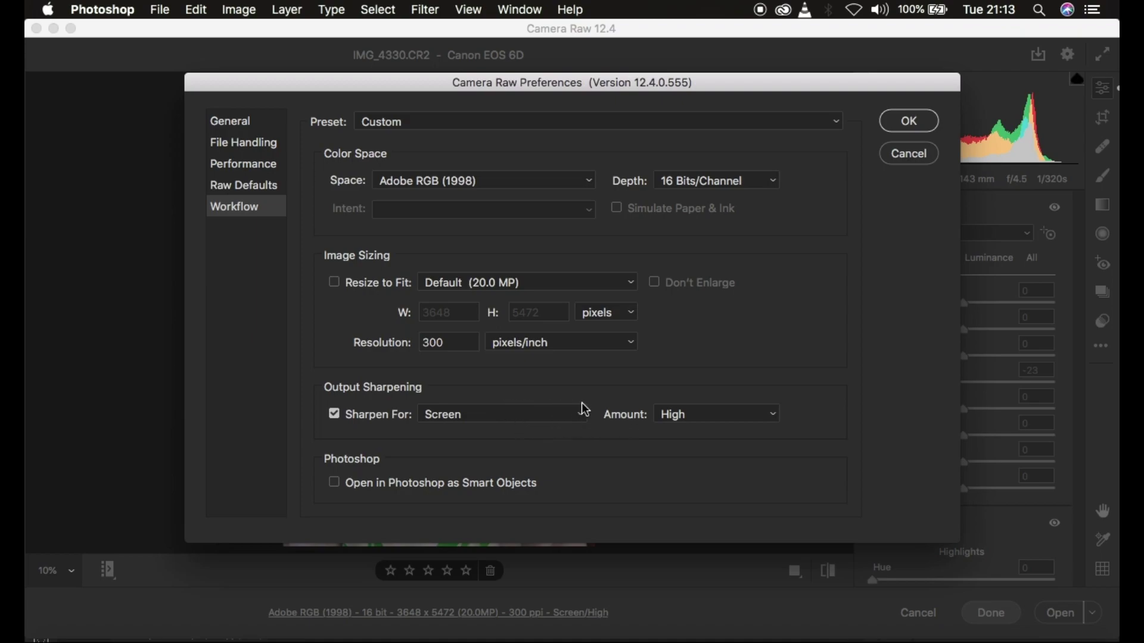
click(702, 415)
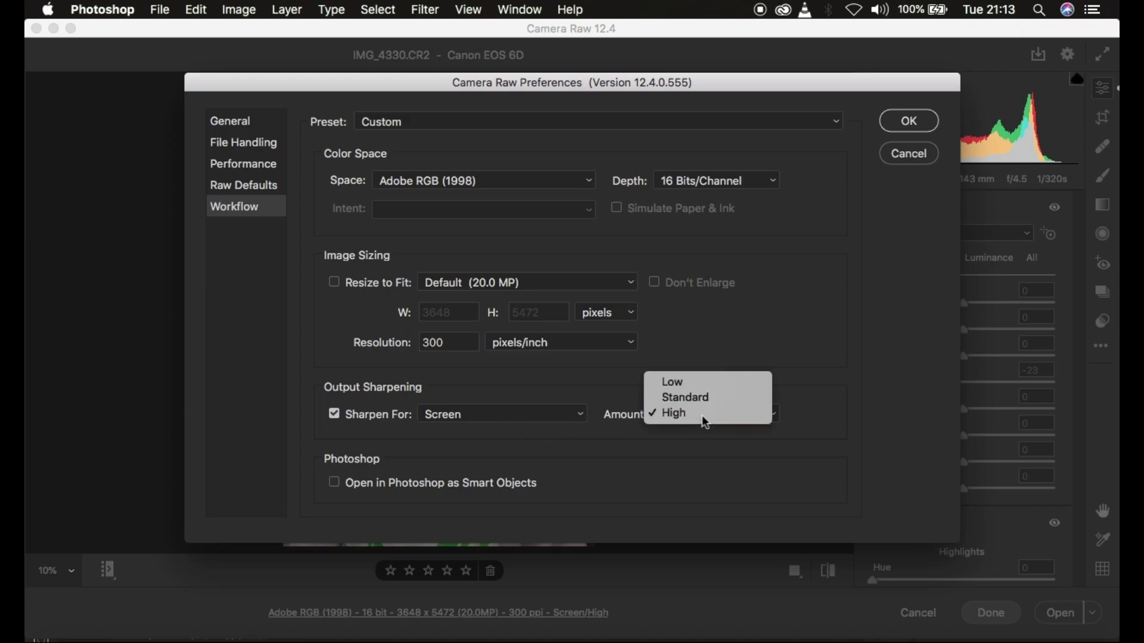
click(704, 421)
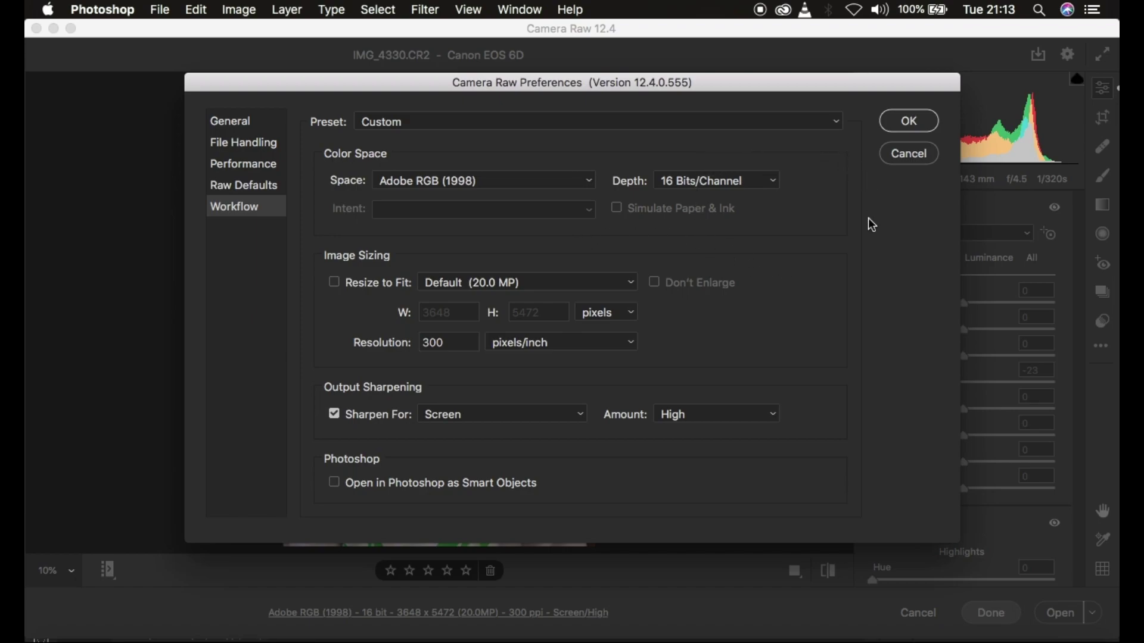
click(898, 120)
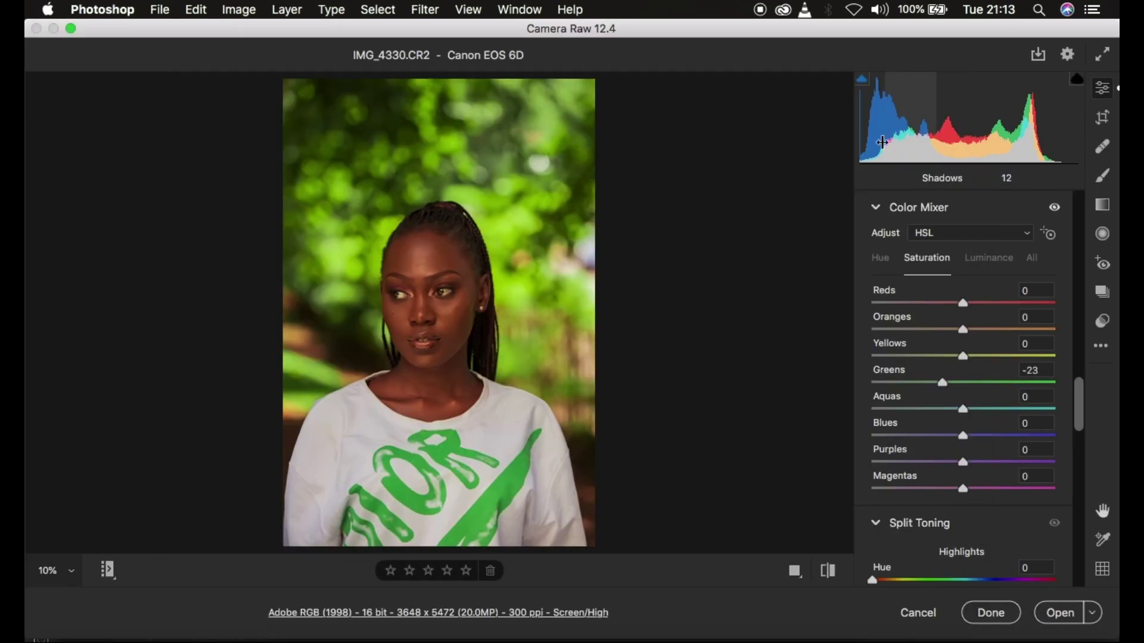
- Compare the edited portrait with its default settings, switching back to the edited version
click(829, 571)
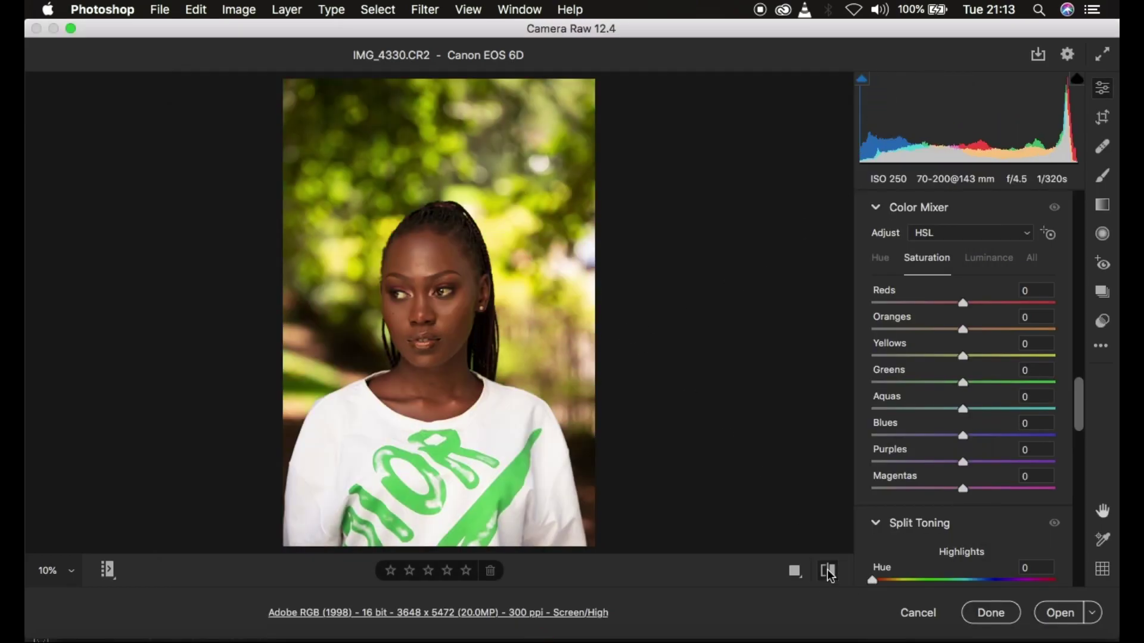
click(828, 571)
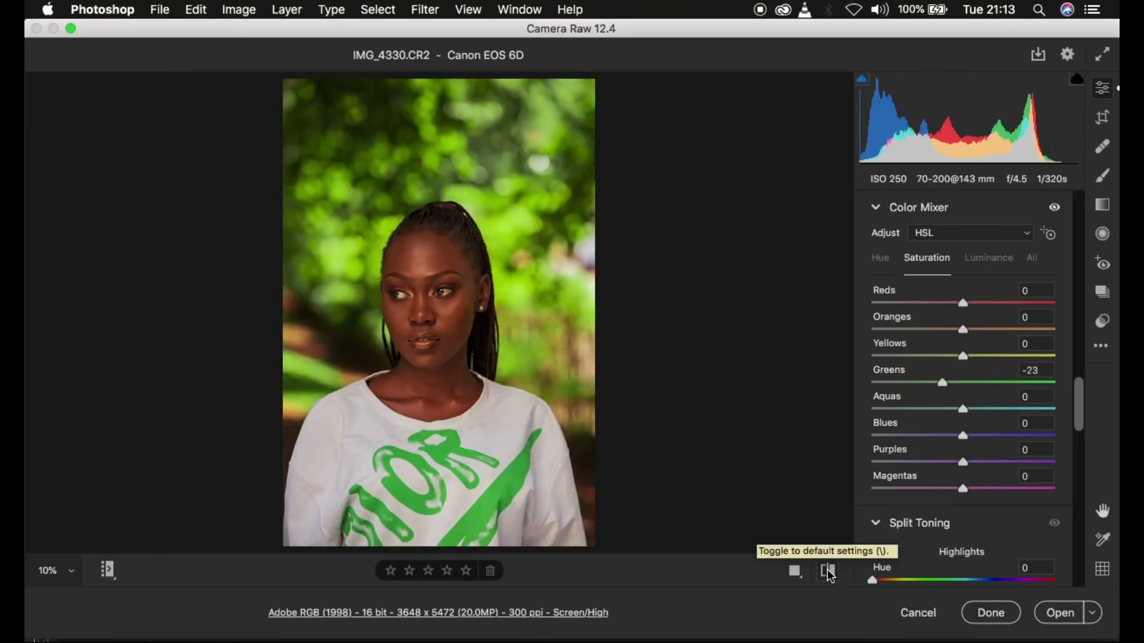
click(828, 570)
click(828, 571)
scroll(1029, 365, up, 10)
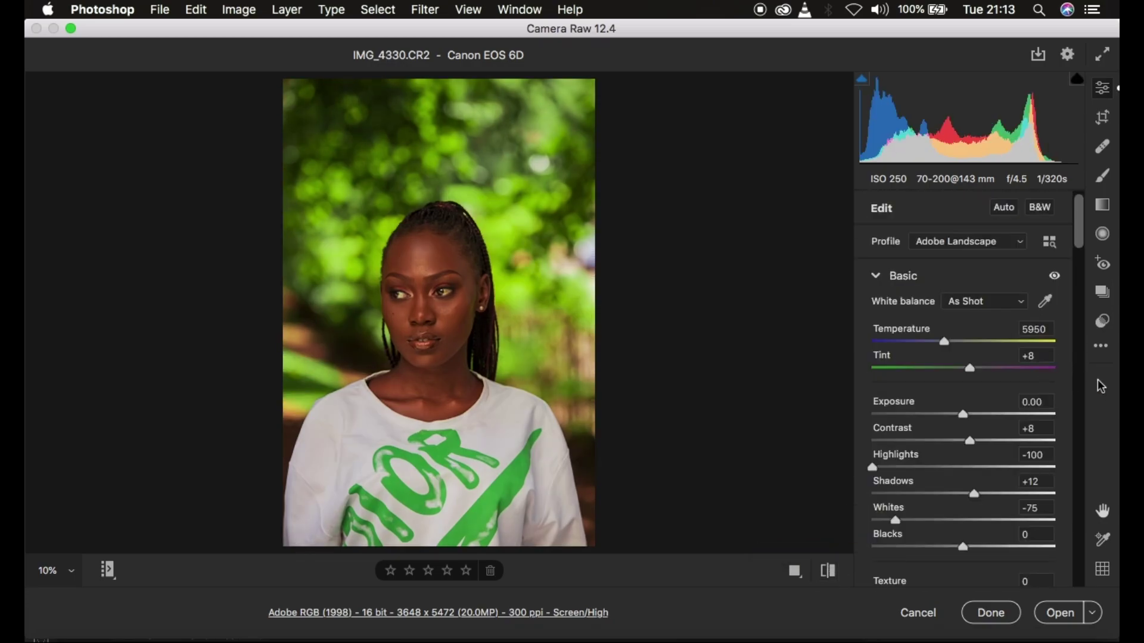
click(1102, 351)
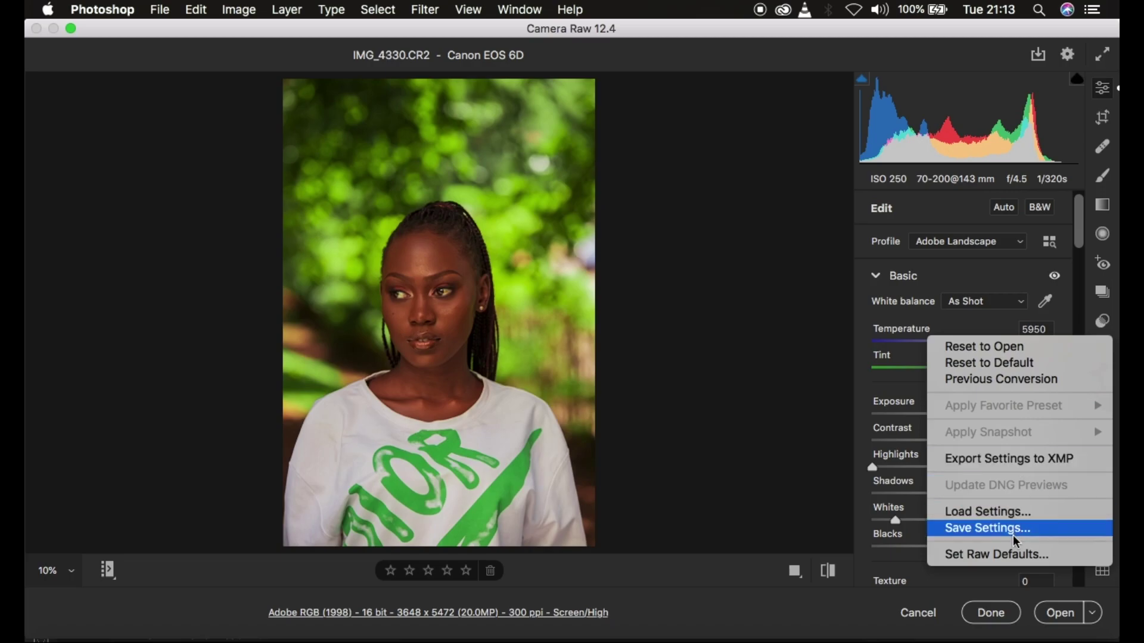
click(1017, 555)
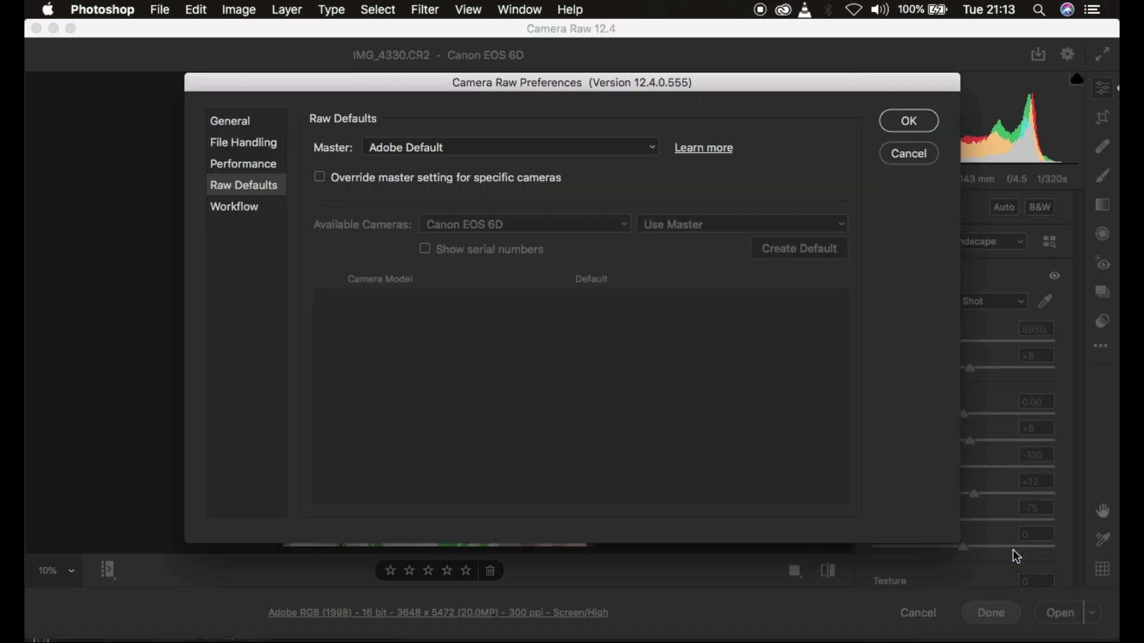
click(912, 156)
- Reset the photo's adjustments to default and apply the Adobe Landscape profile
click(1102, 349)
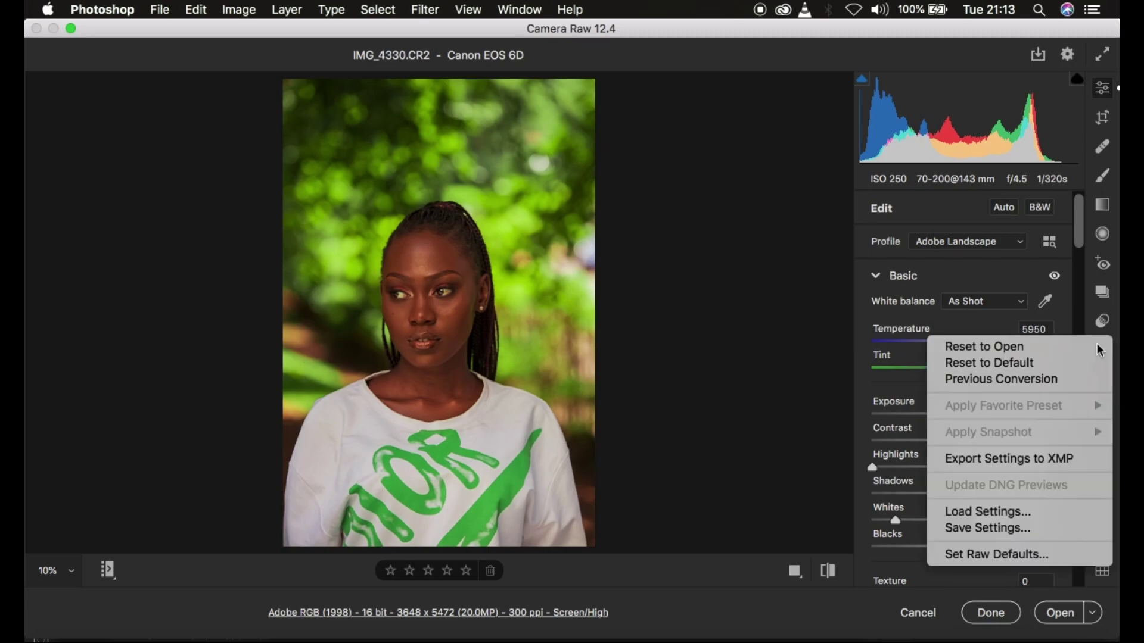
click(1032, 364)
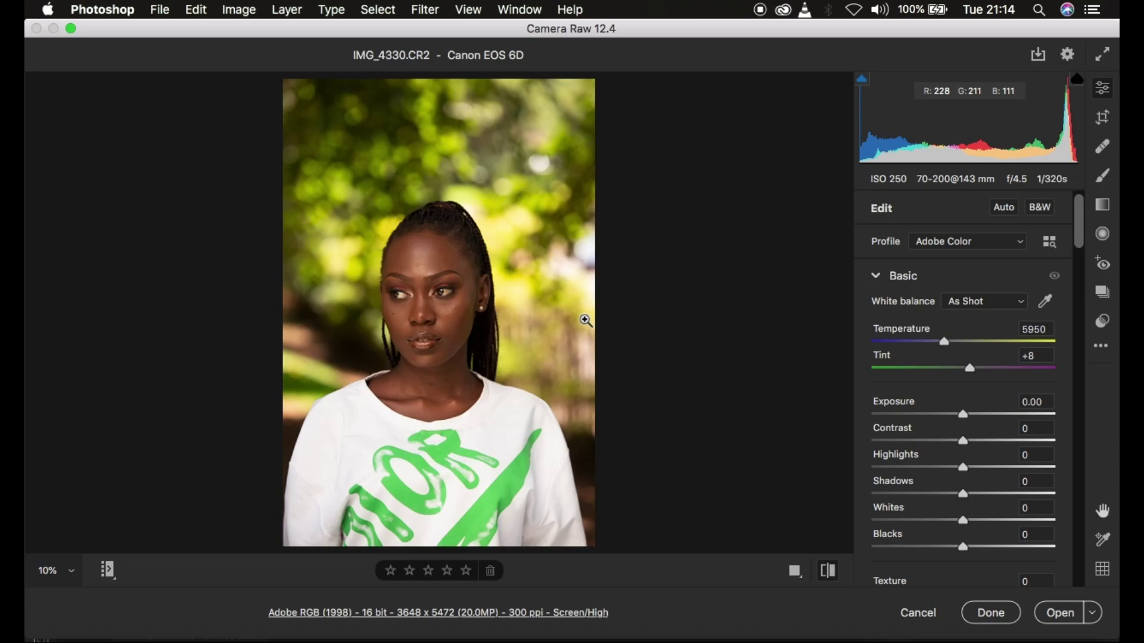
click(937, 243)
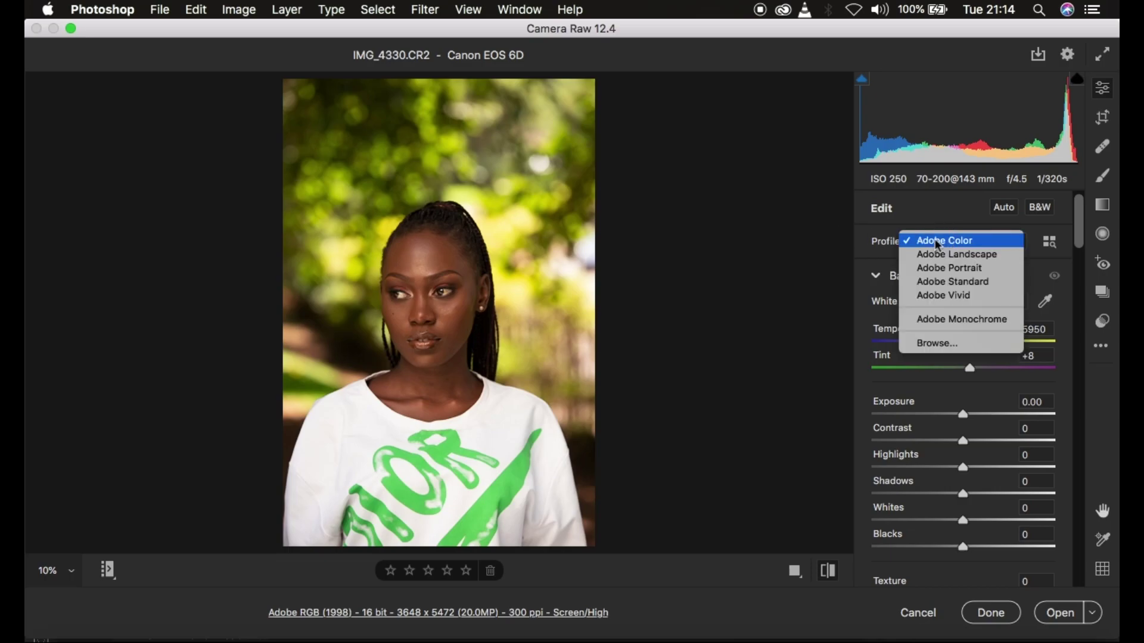
click(943, 256)
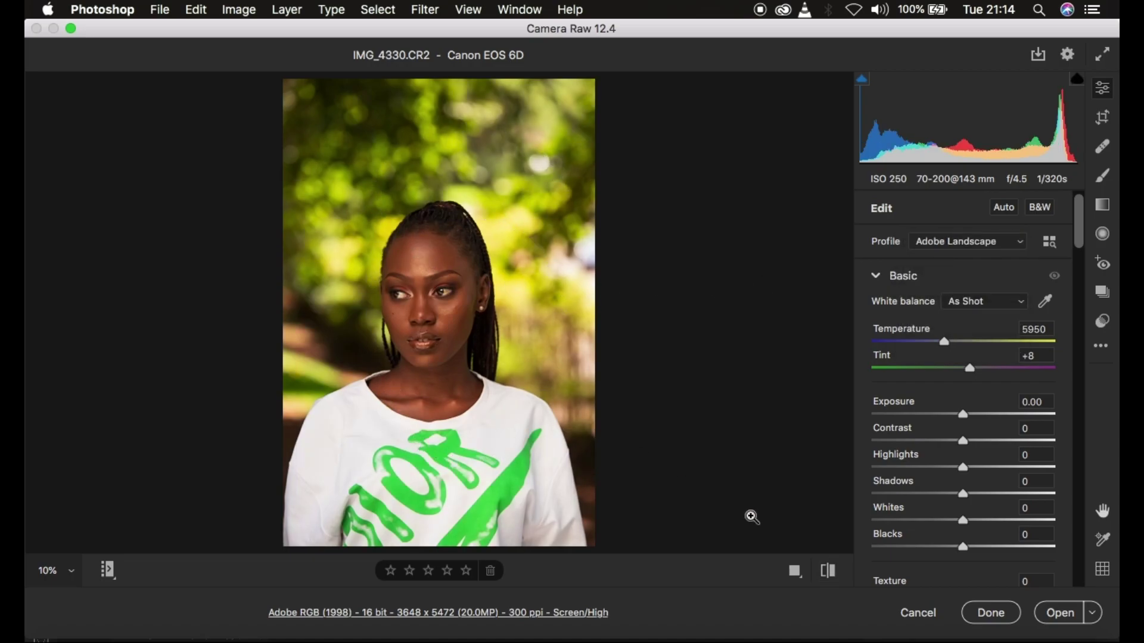
- Compare the photo with its default settings and review the available profiles, keeping Adobe Landscape
click(828, 571)
click(828, 571)
click(830, 571)
click(941, 240)
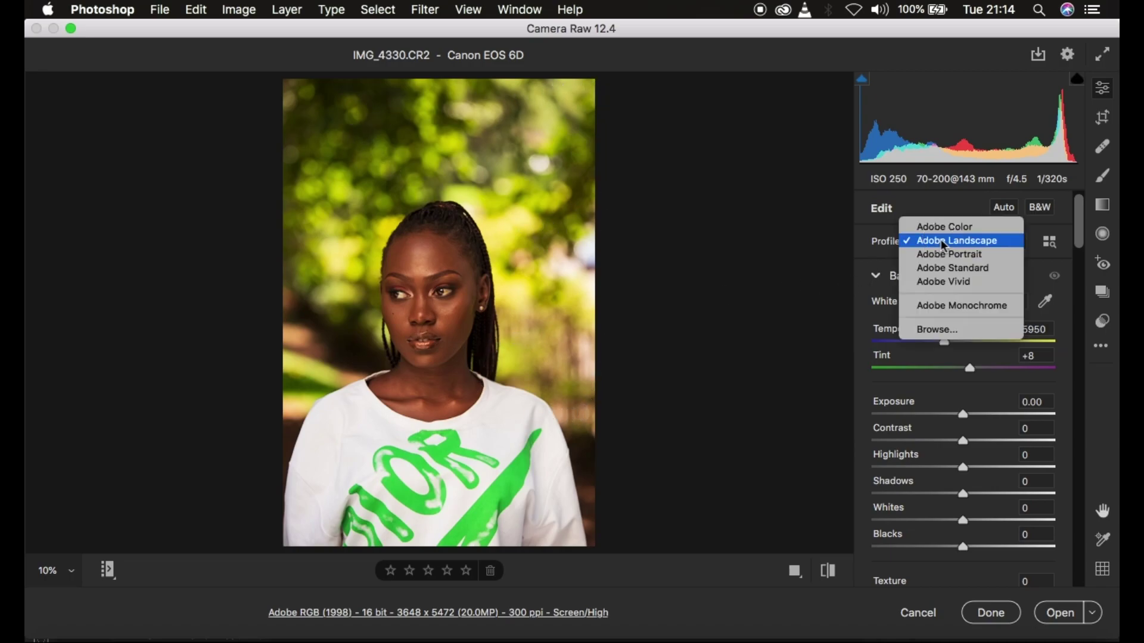
click(940, 238)
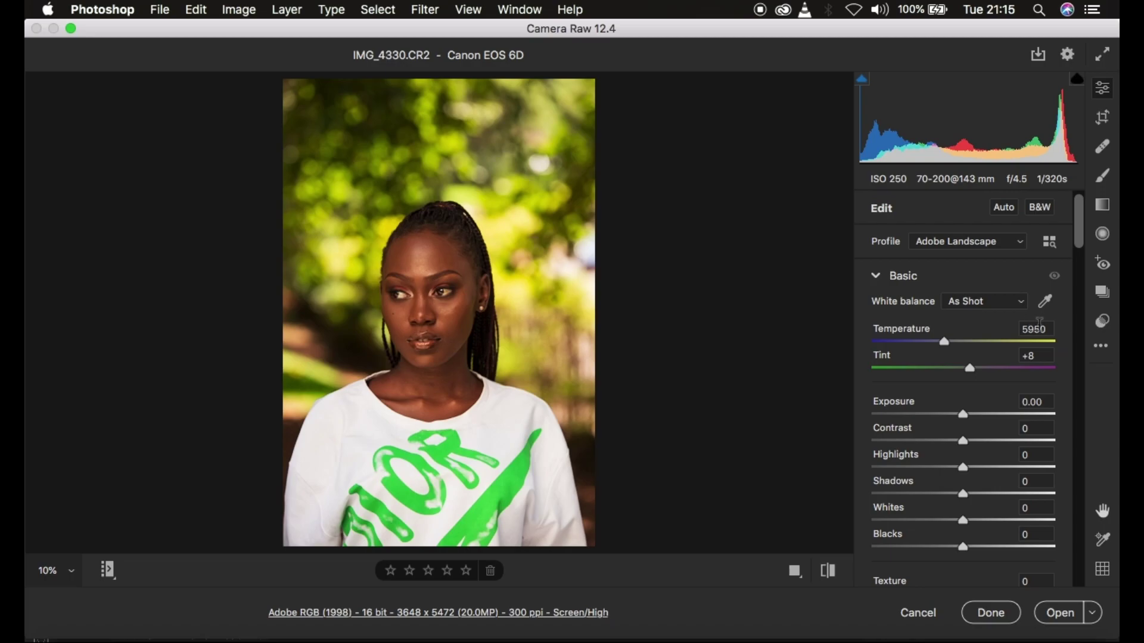
- Darken the bright tones and blacks with Highlights at -100, Whites at -67 and Blacks at -10
drag(1077, 235, 1077, 255)
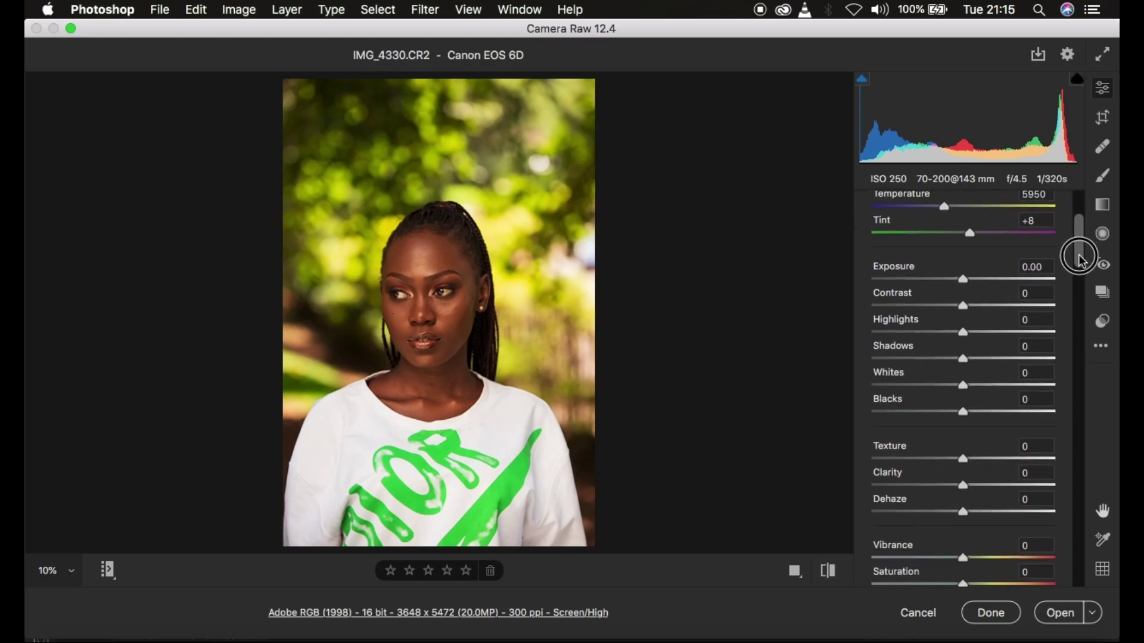
drag(963, 335, 855, 342)
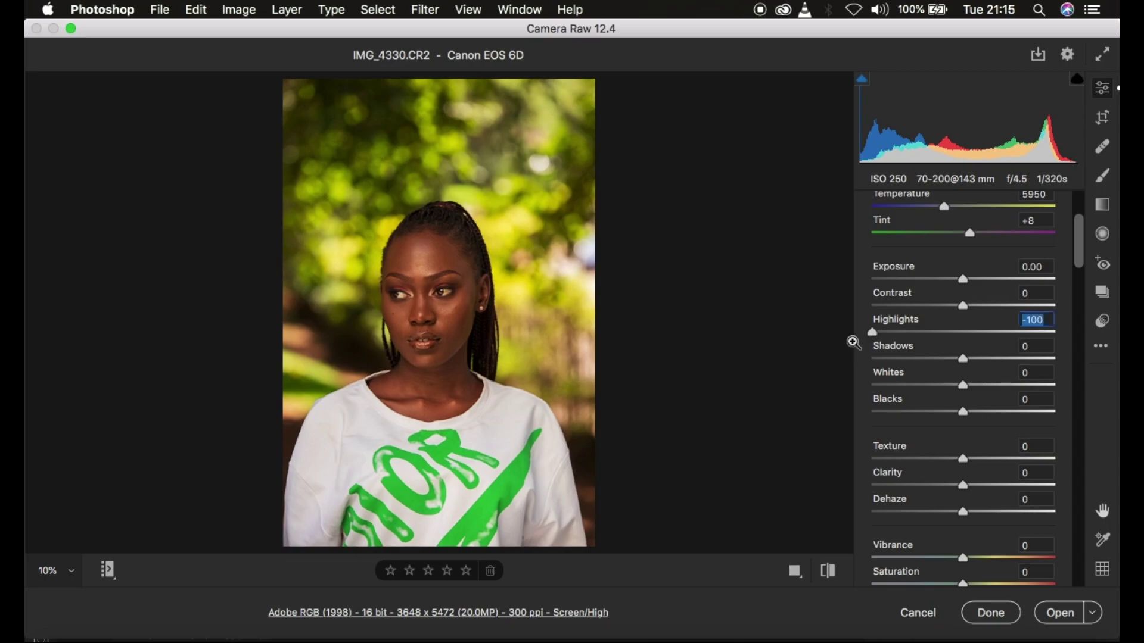
drag(963, 387, 902, 397)
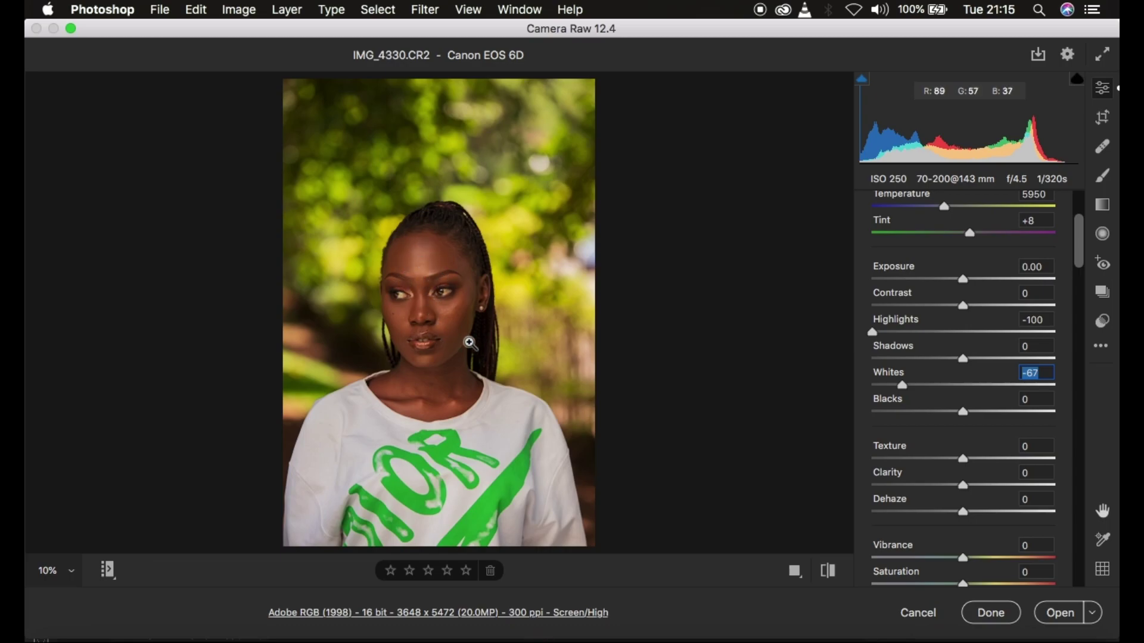
click(958, 420)
drag(957, 420, 953, 420)
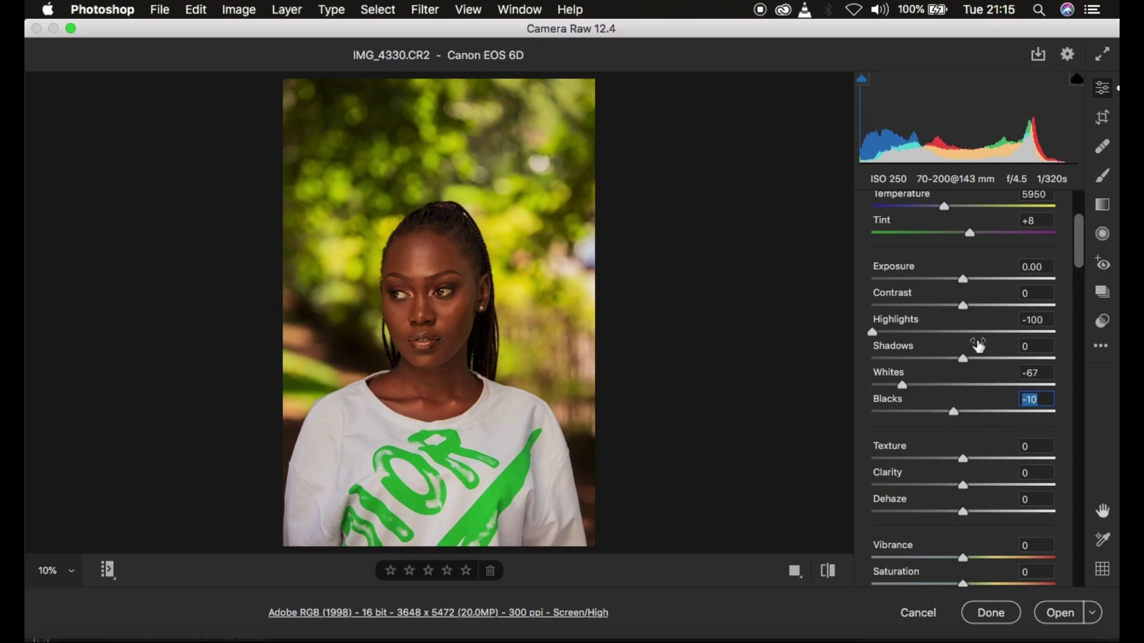
- Set Shadows to +12 and Contrast to +11, and compare the result with the default settings
mouse_move(969, 360)
mouse_down()
mouse_move(983, 366)
mouse_move(979, 357)
mouse_up()
drag(959, 309, 975, 310)
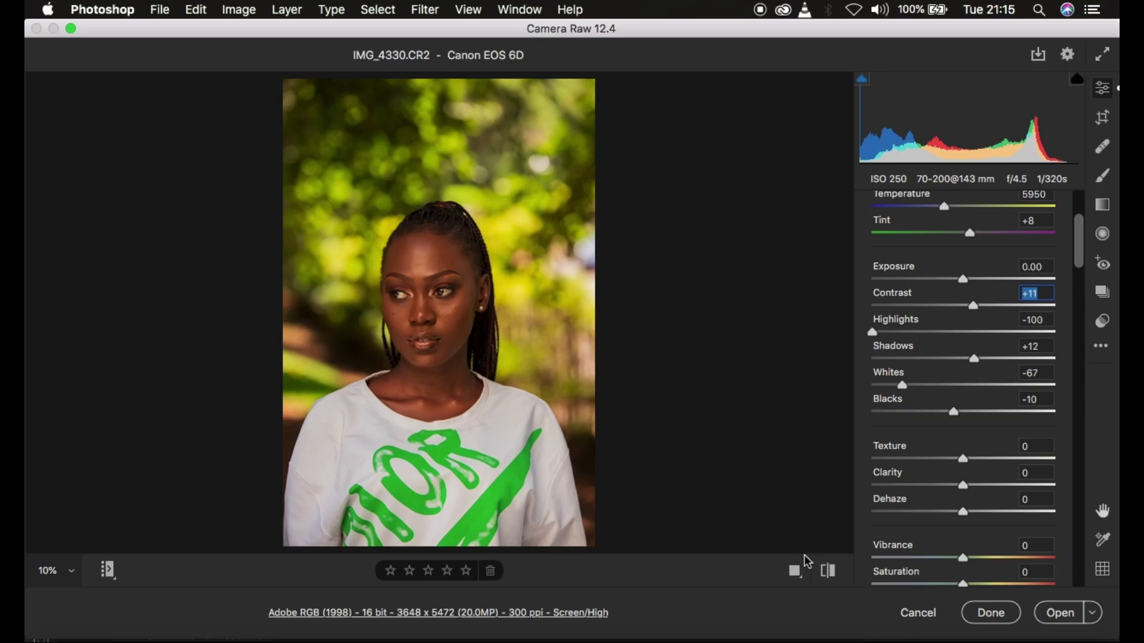
click(827, 572)
click(827, 572)
- In the Color Mixer, set the Yellows hue to +71 to turn the background foliage greener
scroll(984, 501, down, 15)
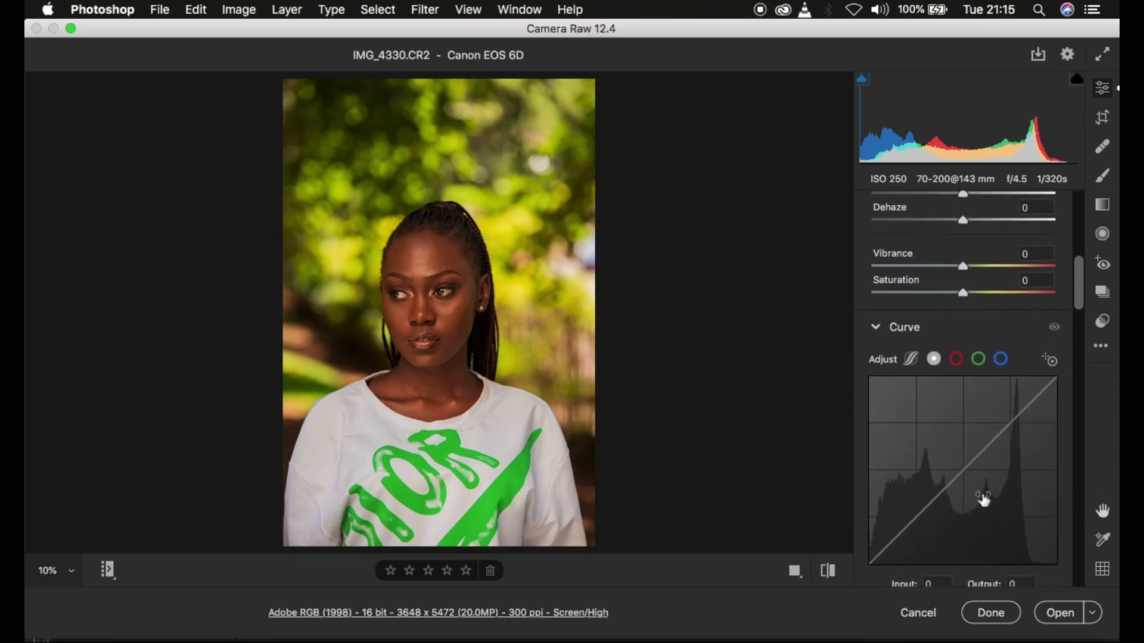
scroll(983, 501, down, 15)
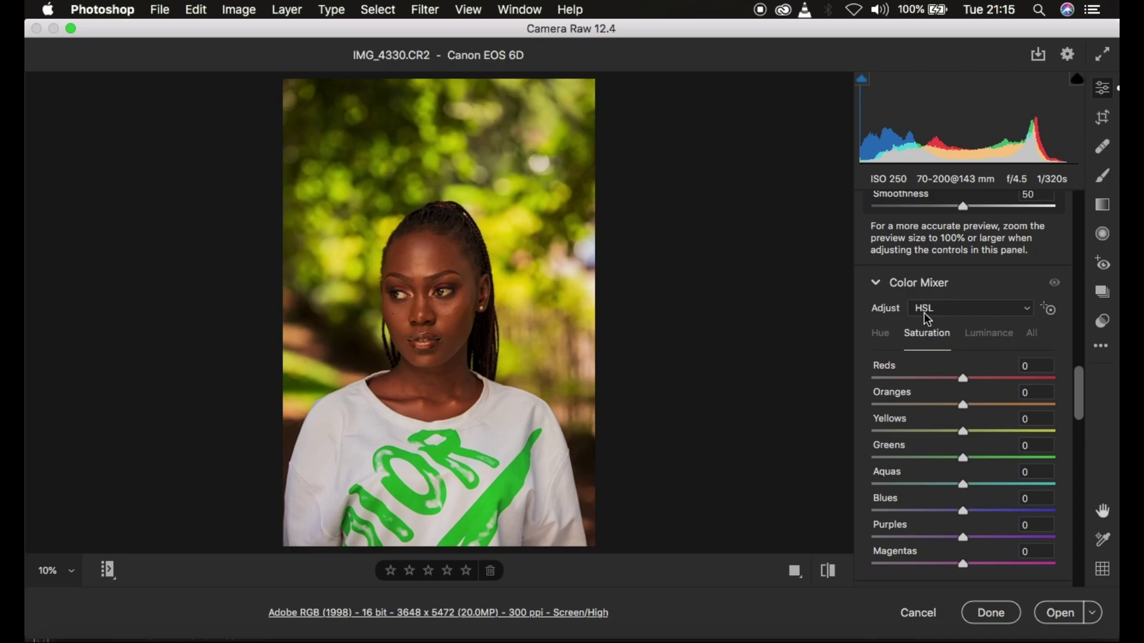
click(875, 284)
click(876, 284)
click(881, 335)
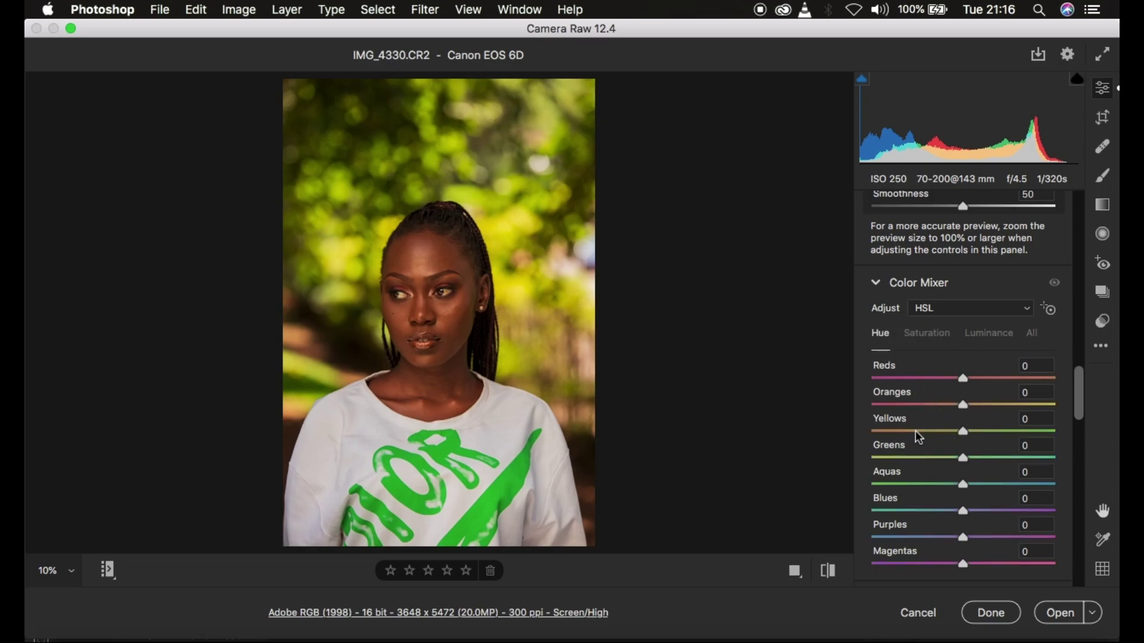
mouse_move(964, 429)
mouse_down()
mouse_move(1036, 437)
mouse_move(953, 444)
mouse_up()
drag(959, 430, 1032, 441)
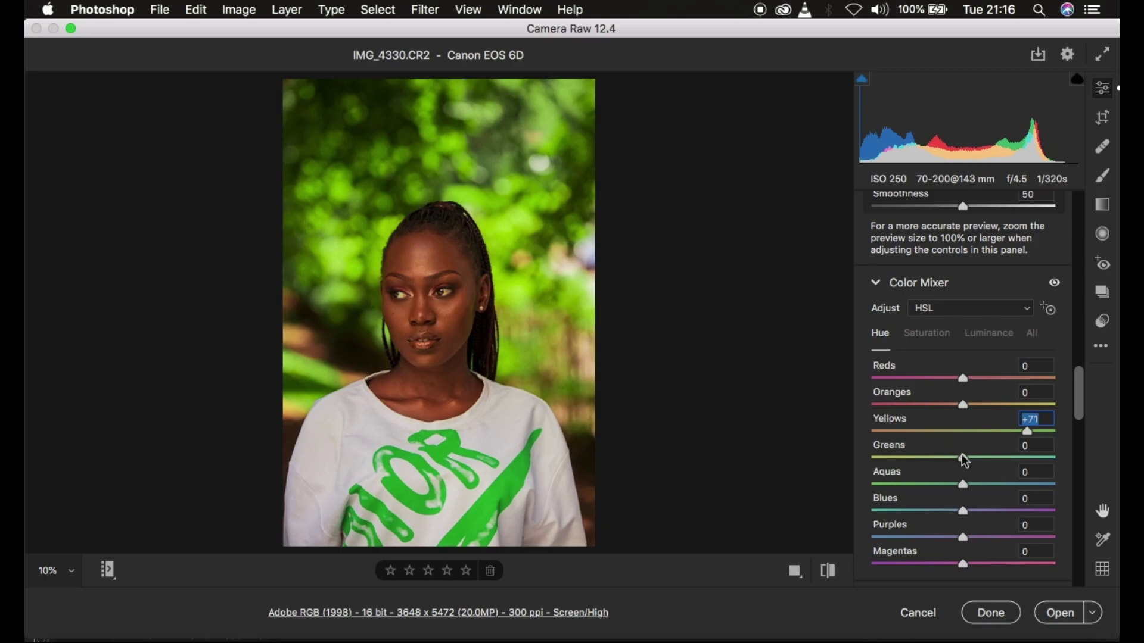
- Try adjusting the Greens hue but leave it at 0, and set the Greens saturation to -38
drag(967, 463, 962, 465)
click(959, 459)
click(929, 334)
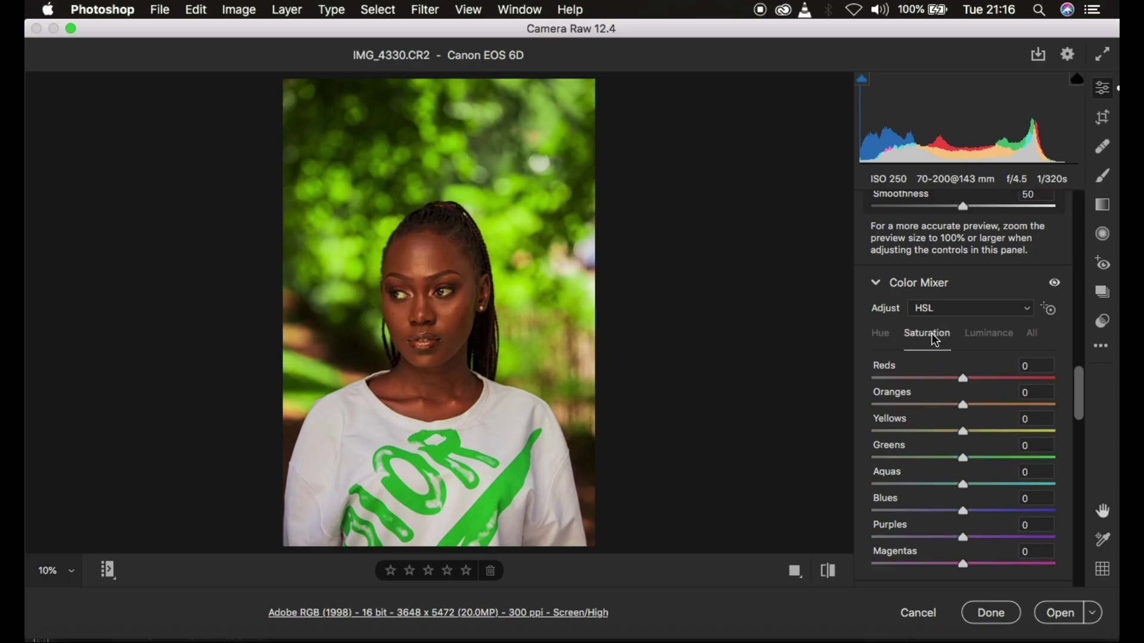
mouse_move(946, 457)
mouse_down()
mouse_move(917, 460)
mouse_move(930, 460)
mouse_up()
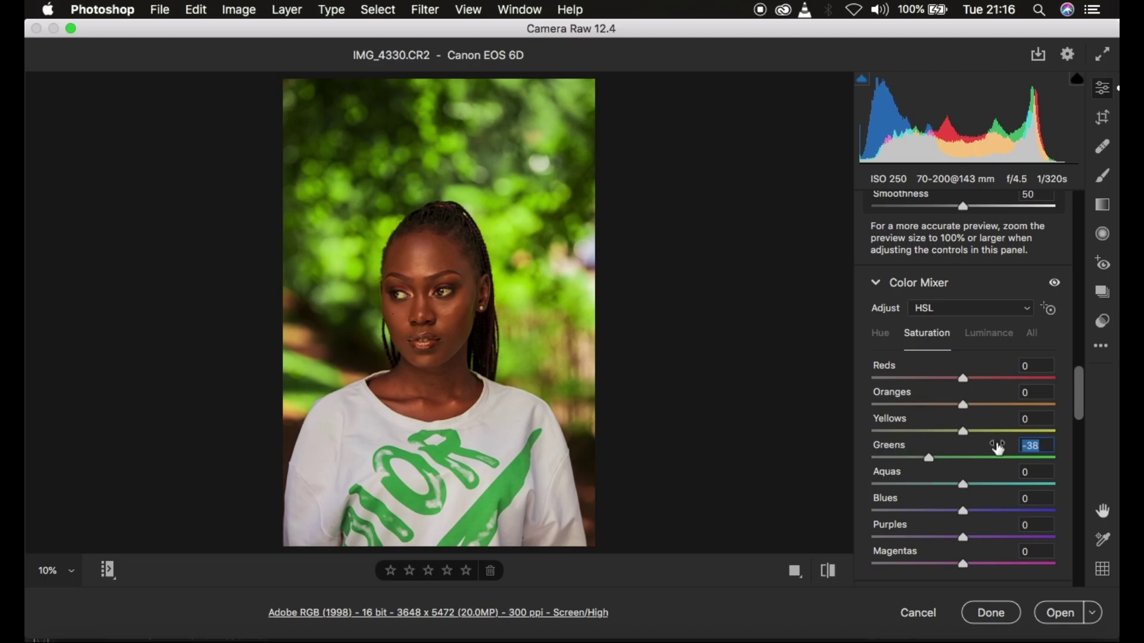
- Inspect the face's skin tones up close and set the Oranges luminance to -8
click(986, 338)
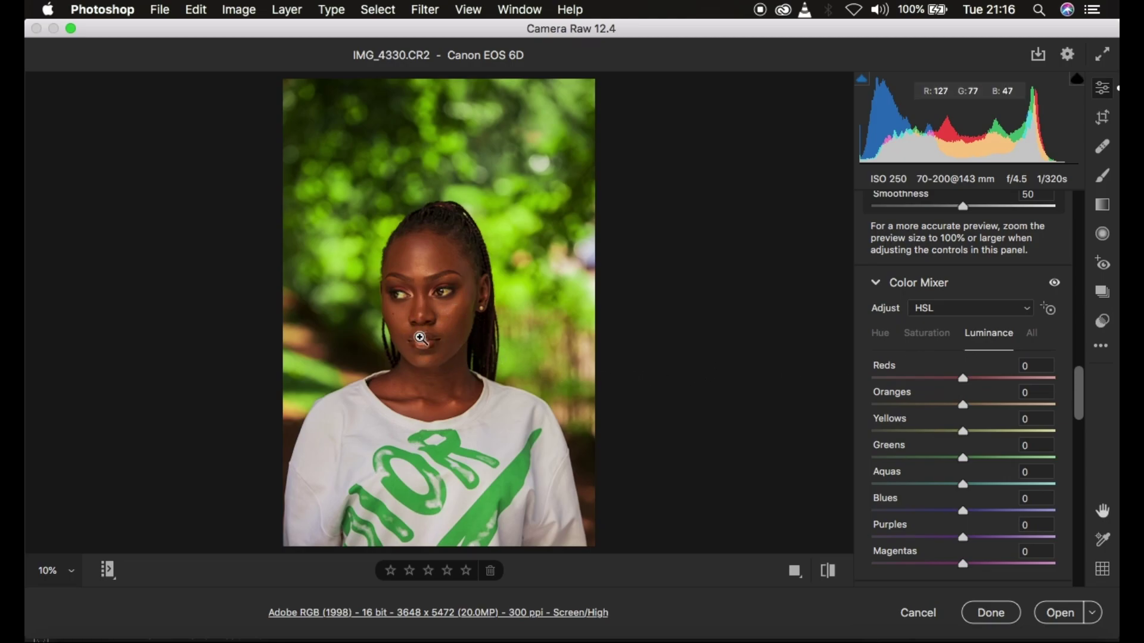
click(420, 301)
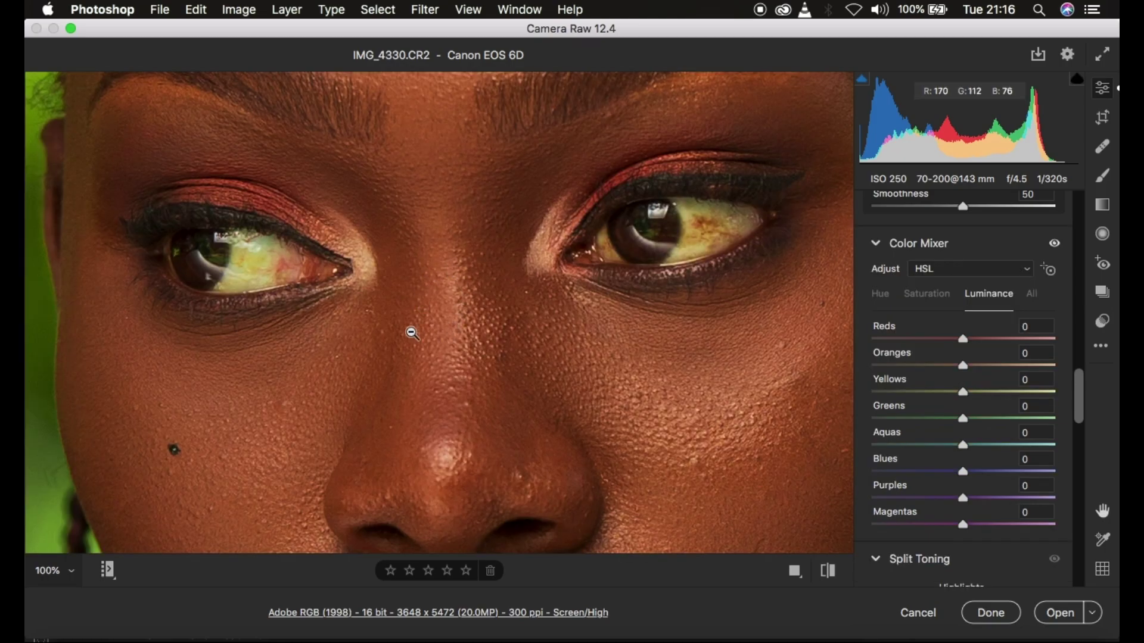
click(467, 327)
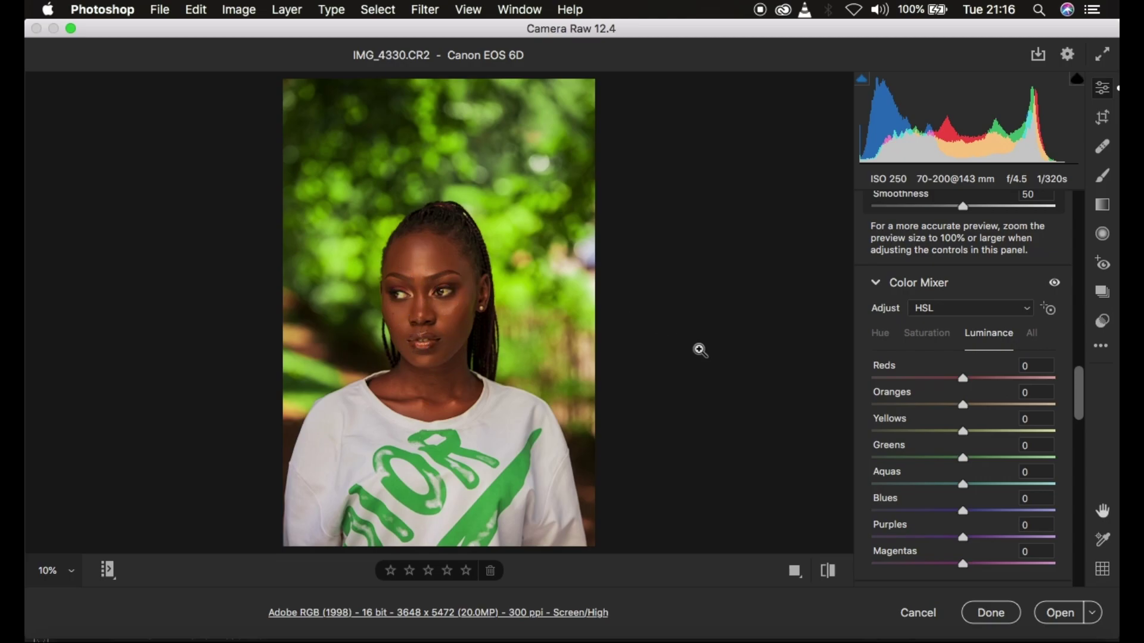
drag(964, 410, 957, 412)
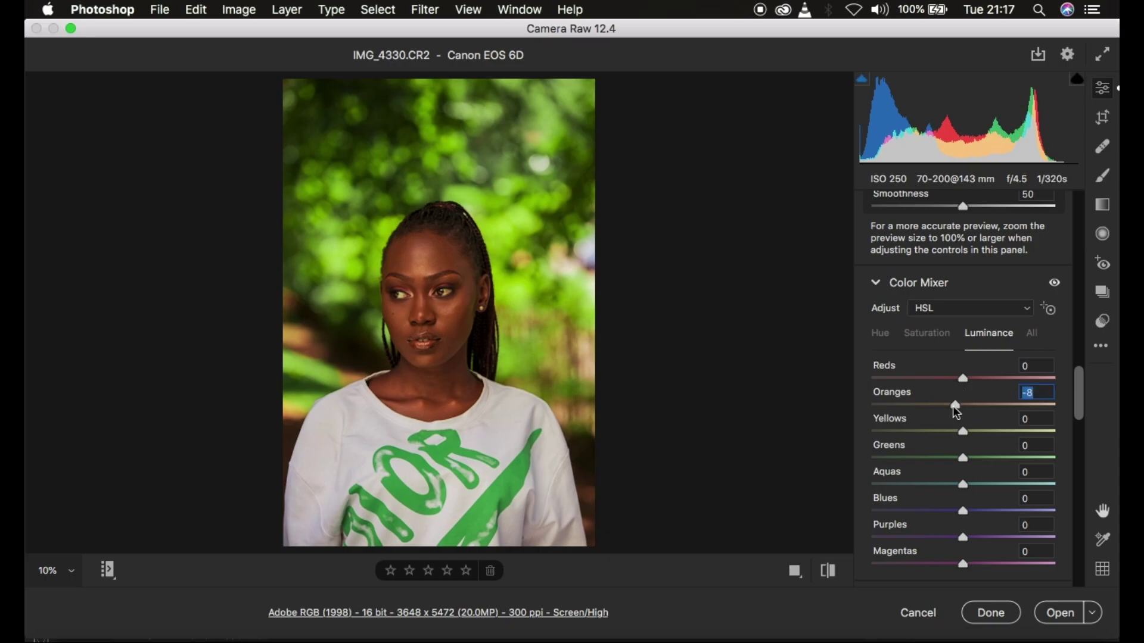
- Try the Oranges luminance at -38 and at +75 to gauge the effect on the skin, resetting it after each trial
drag(957, 411, 929, 411)
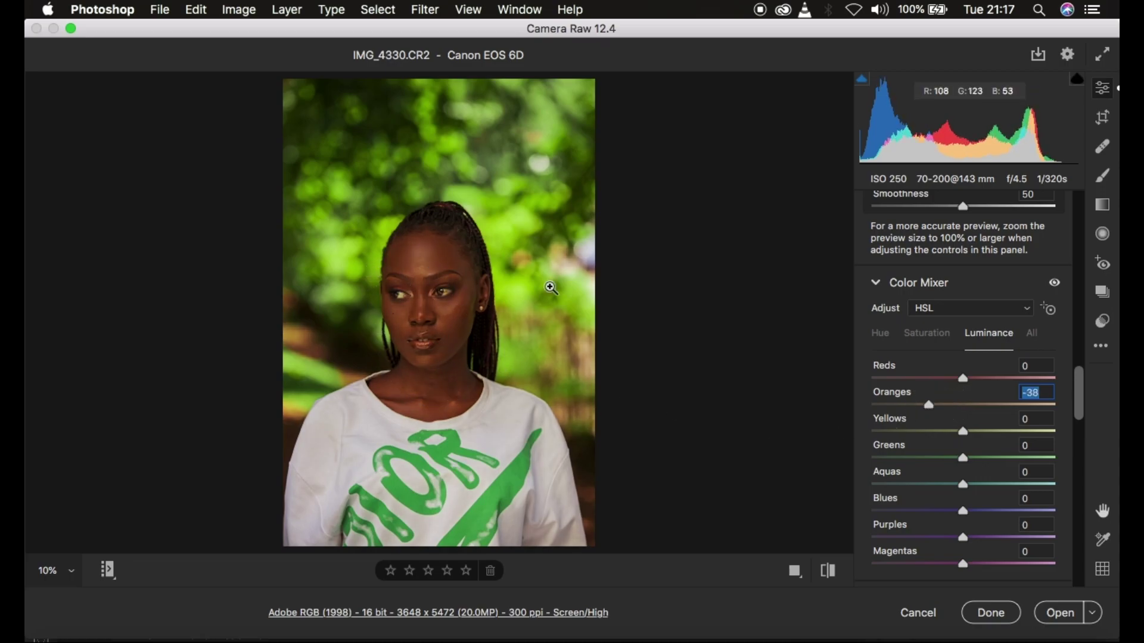
double_click(929, 405)
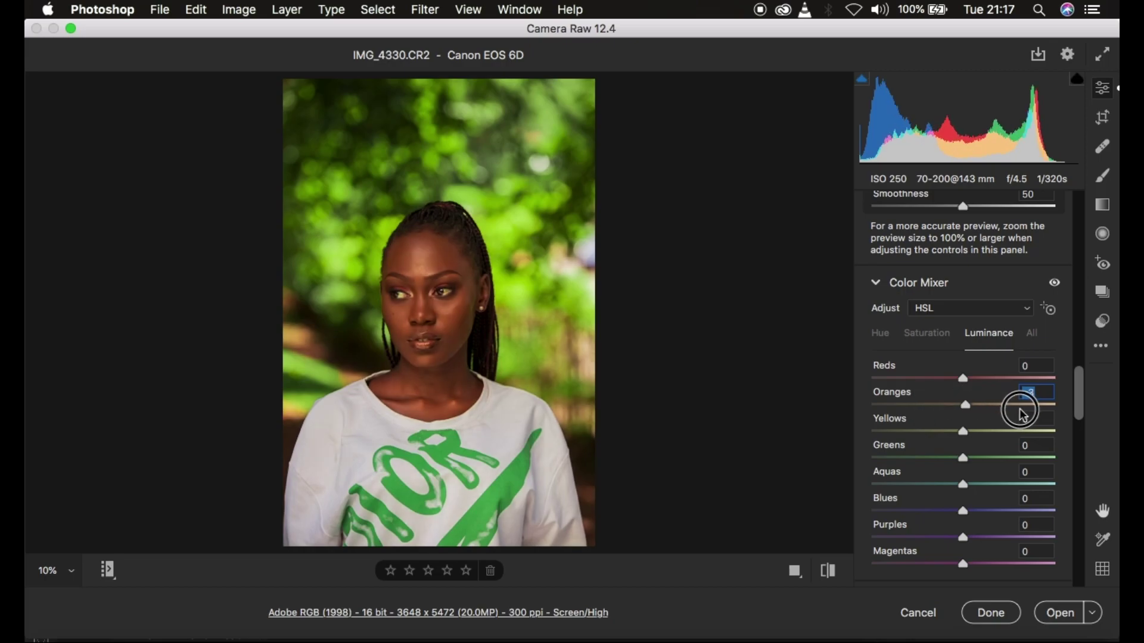
drag(1019, 410, 1031, 412)
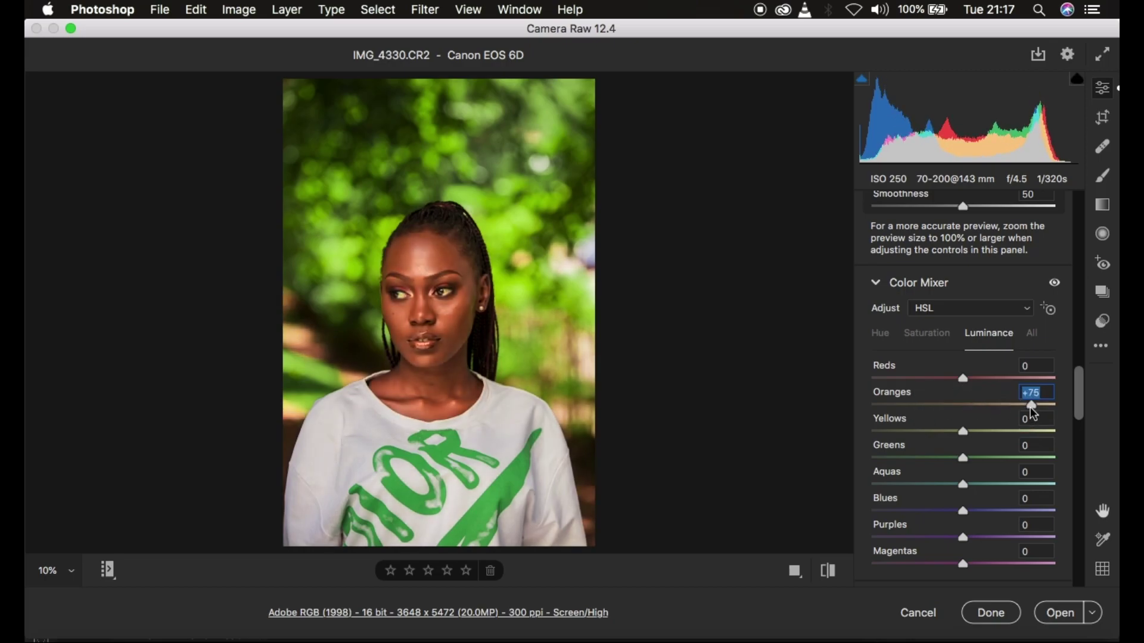
double_click(1033, 408)
- Set the Oranges luminance to -15 to deepen the skin tones, and compare the result with the default settings
drag(964, 409, 950, 410)
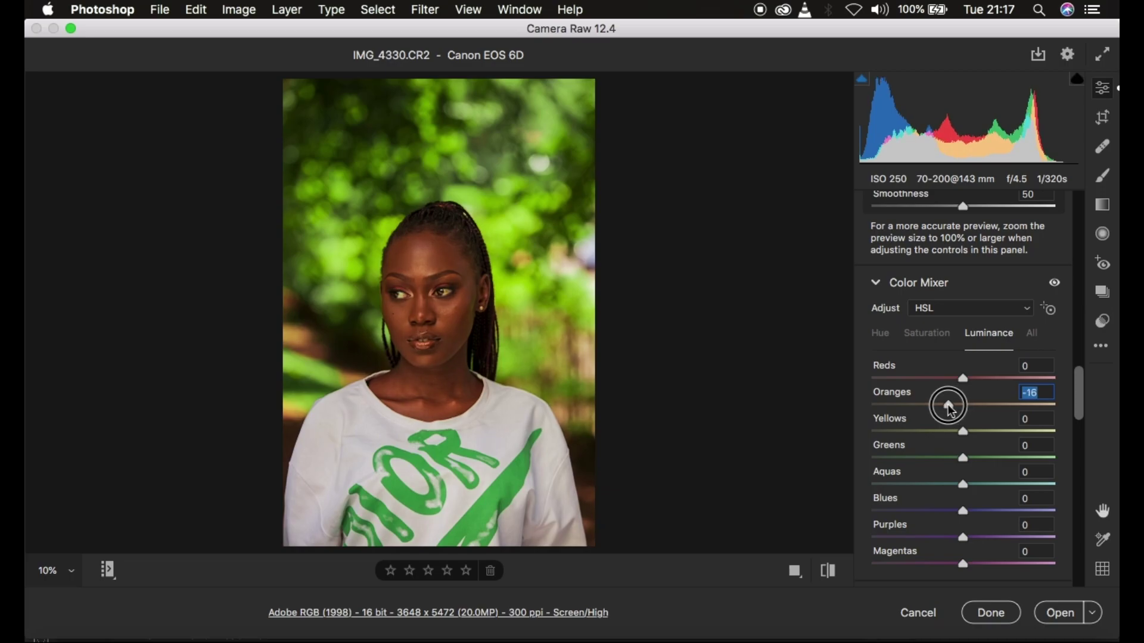
drag(950, 410, 952, 411)
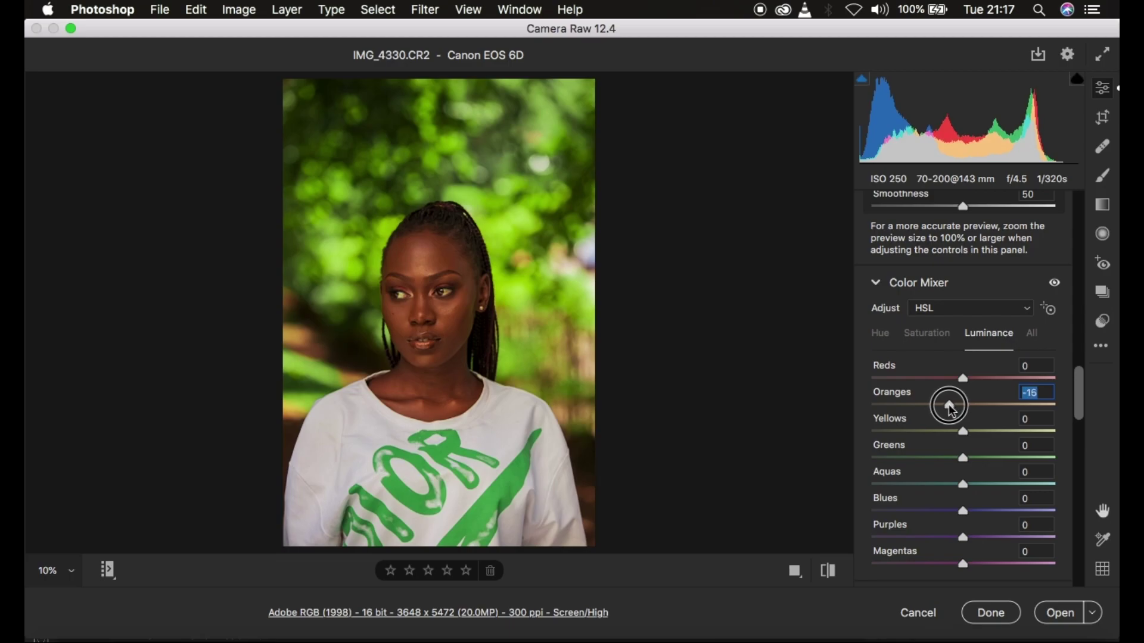
click(830, 570)
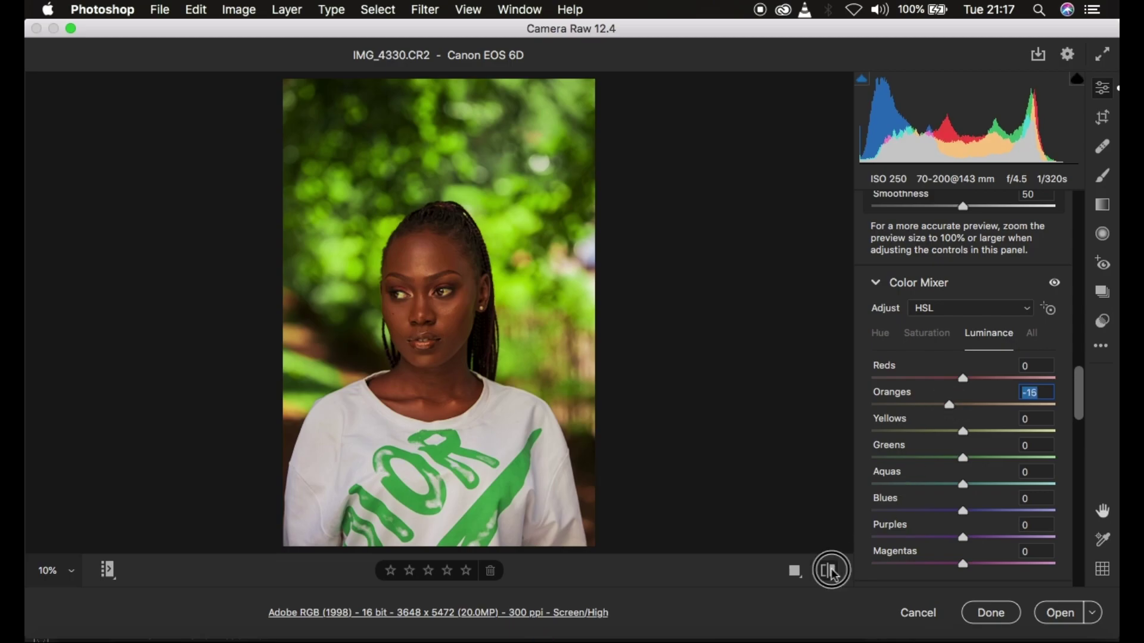
click(830, 571)
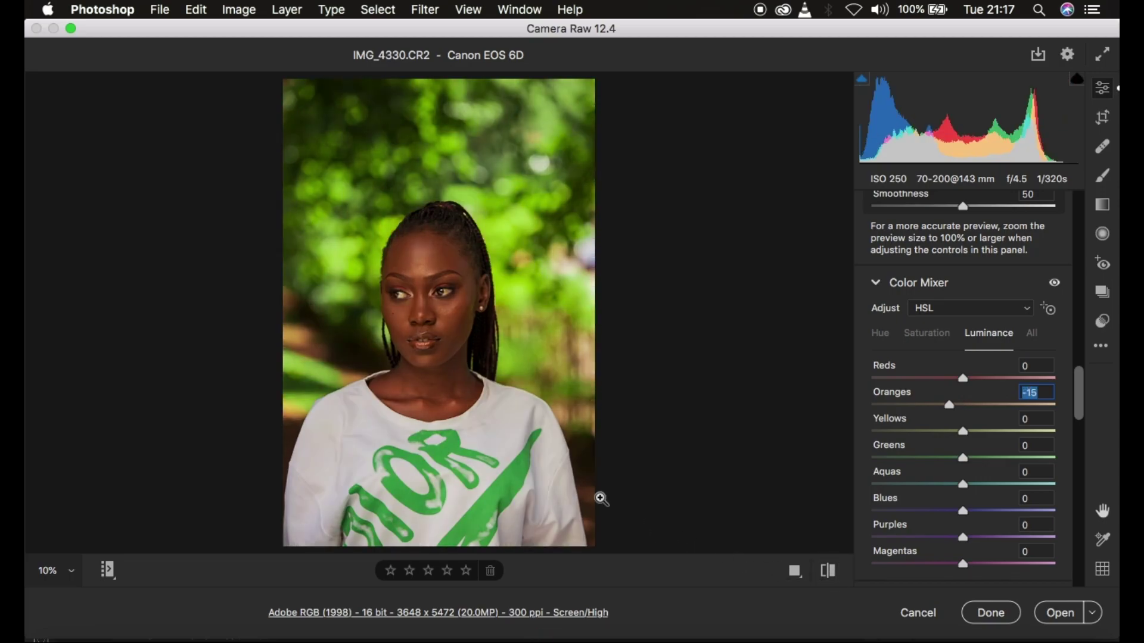
- In the Color Mixer, set the Reds hue to +3 and the Oranges hue to -2 to refine the skin tones
key(super+equal)
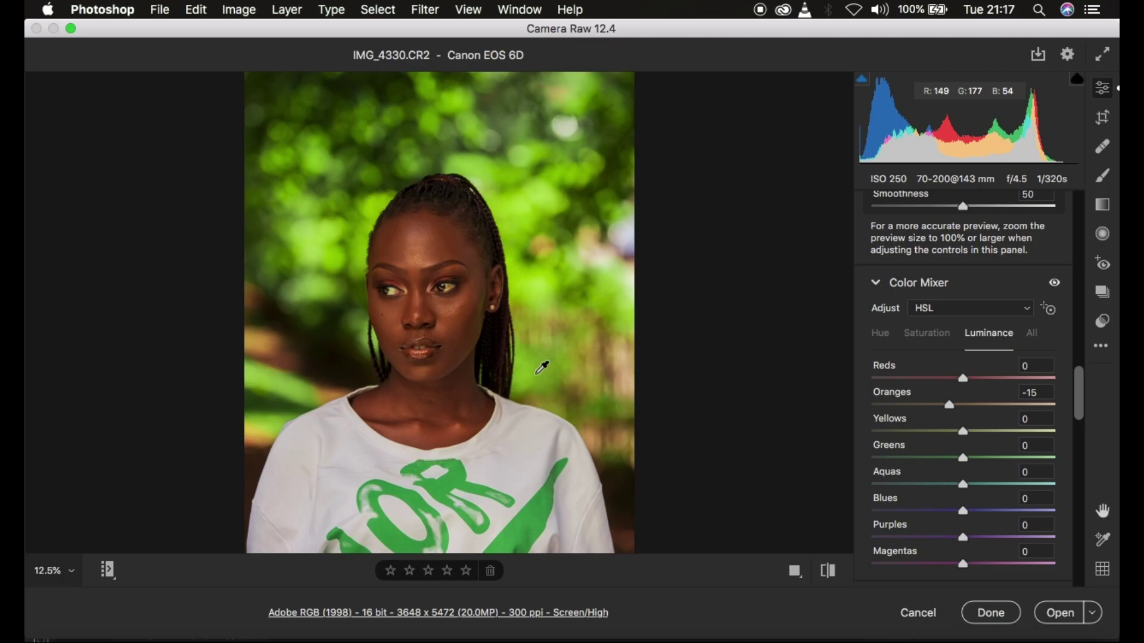
key(super+equal)
key(super+minus)
key(super+minus)
key(super+equal)
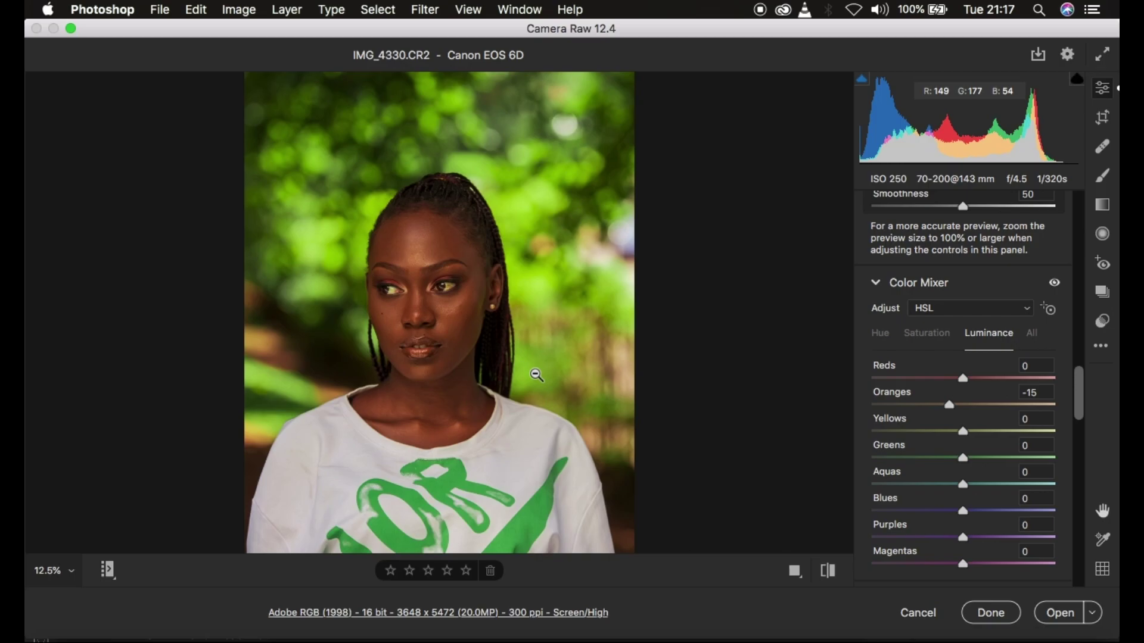
click(881, 334)
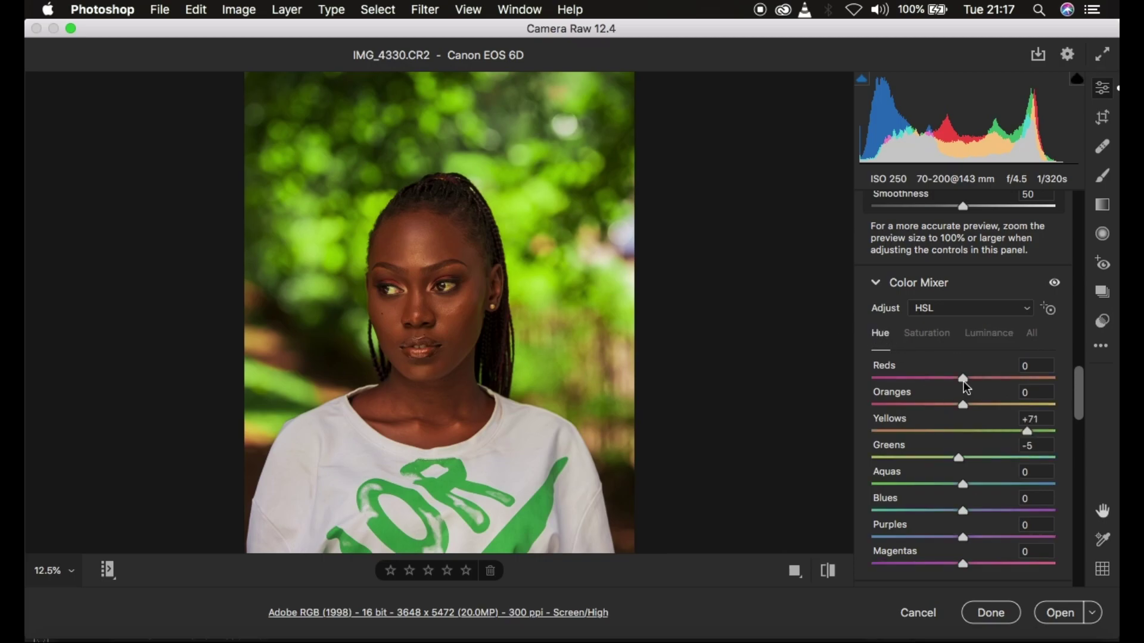
drag(966, 384, 967, 385)
drag(962, 405, 961, 408)
- Compare the graded portrait with its default settings several times, ending on the graded version
click(828, 572)
click(828, 572)
click(828, 572)
click(827, 572)
click(827, 572)
click(828, 572)
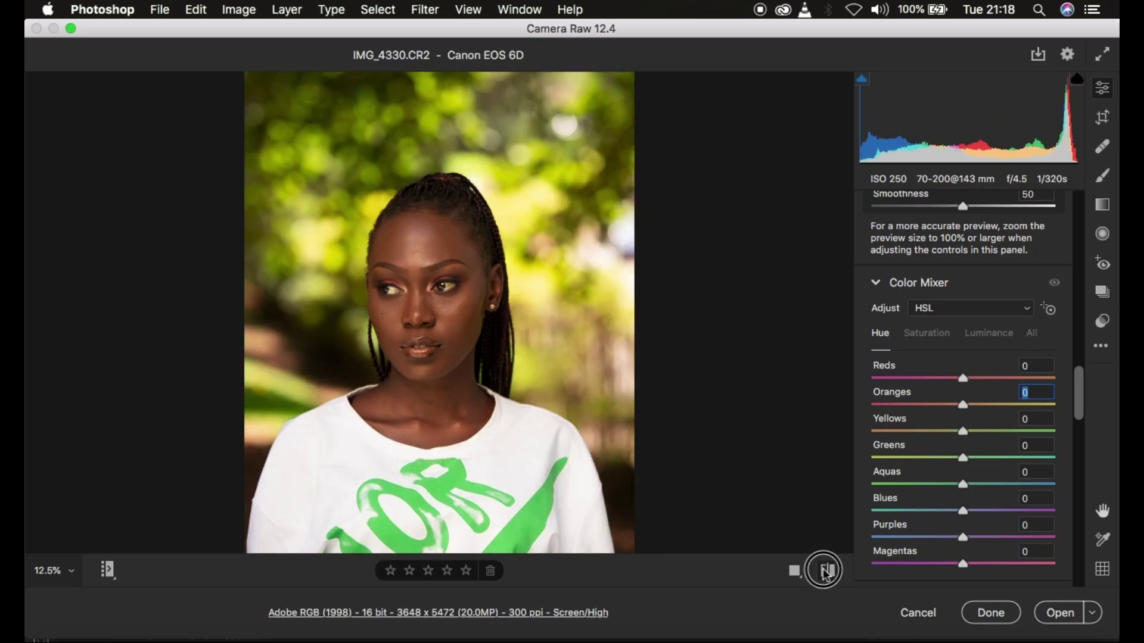
click(828, 572)
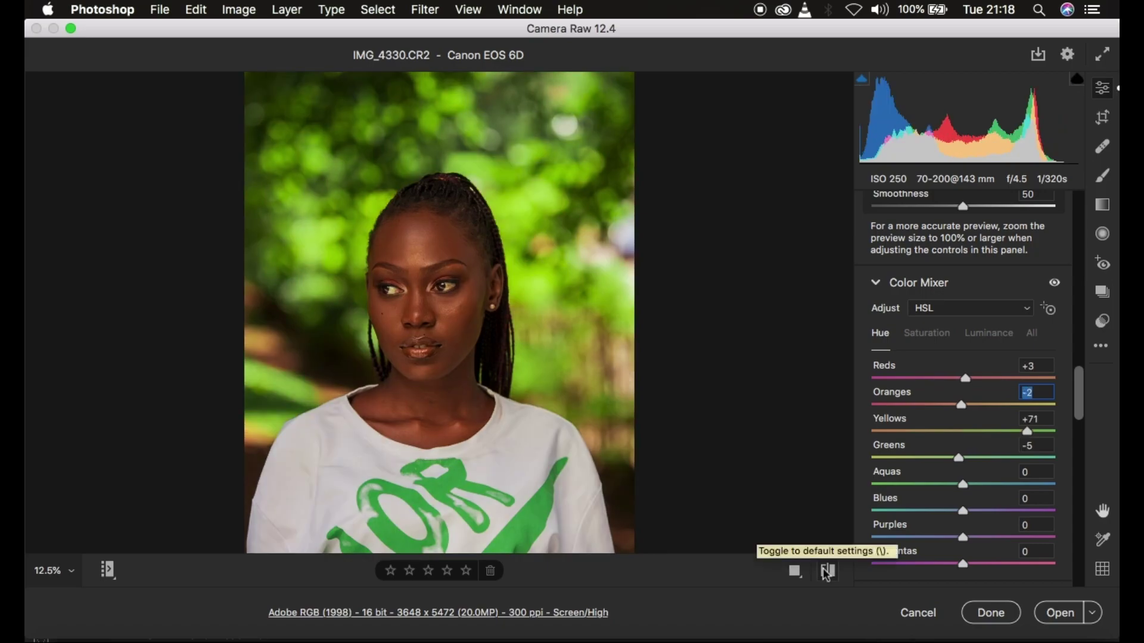